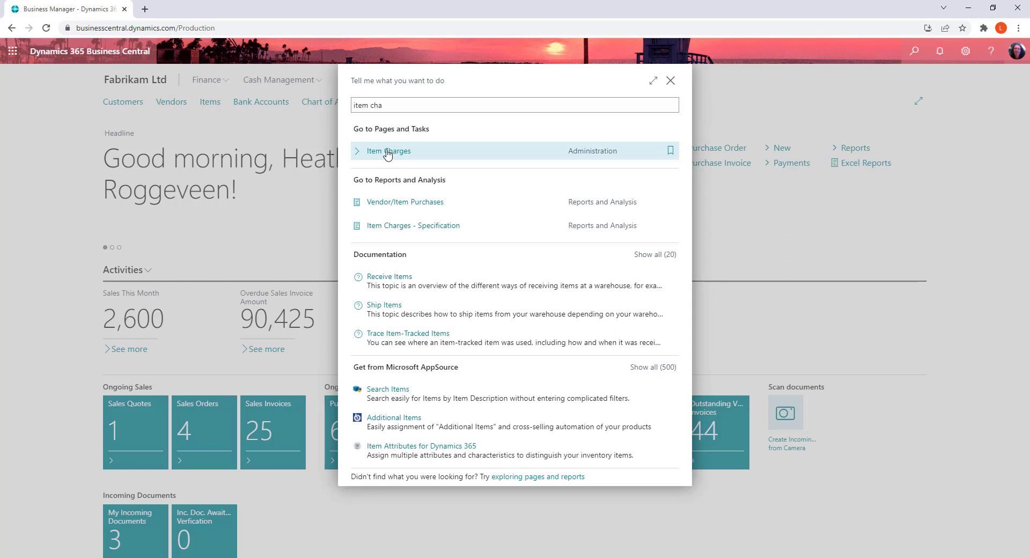
Step: Open the Item Charges list and examine the Freight charge's posting groups, closing the list when done
click(388, 154)
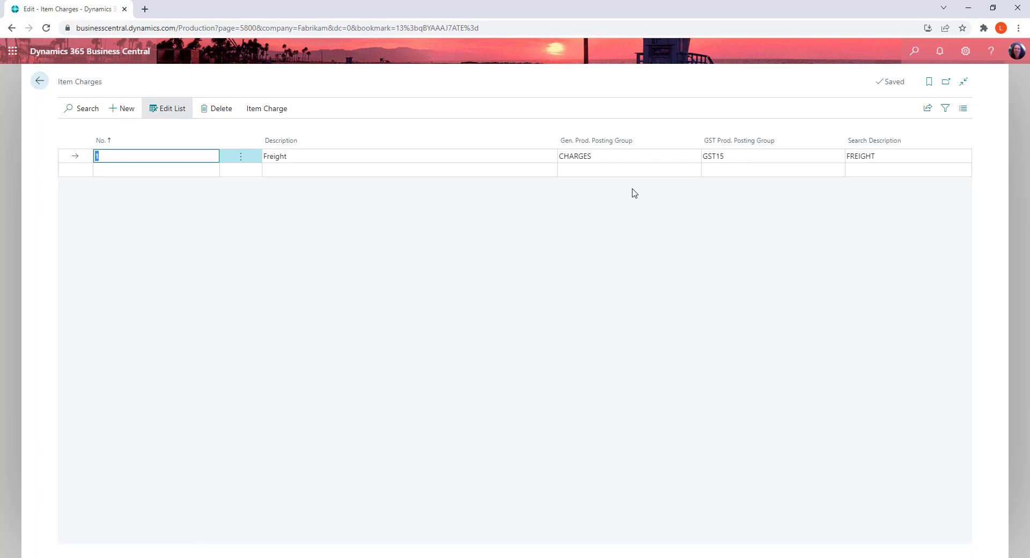
click(39, 84)
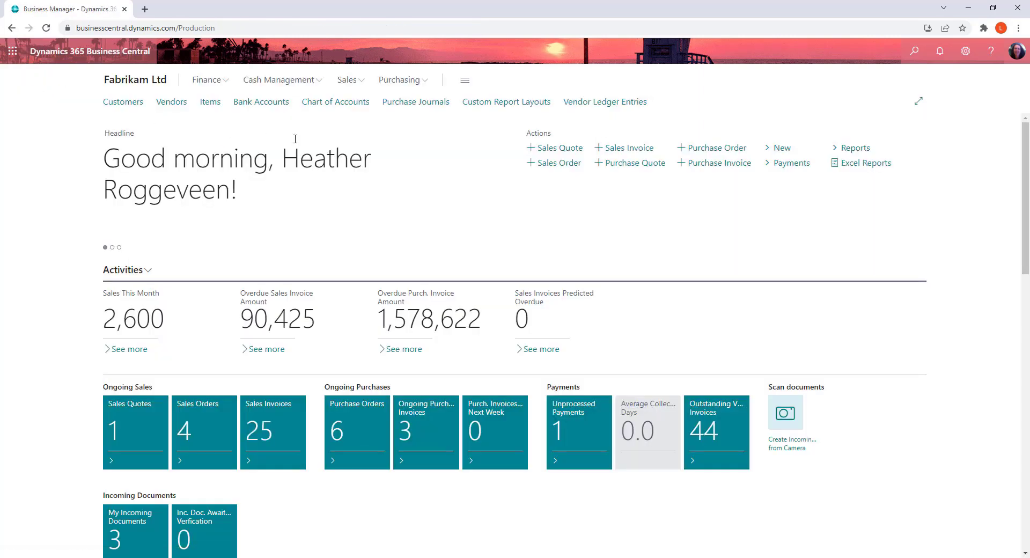
Step: Create a new purchase invoice for vendor Advanced Office Systems with vendor invoice number INV20220228A
click(423, 84)
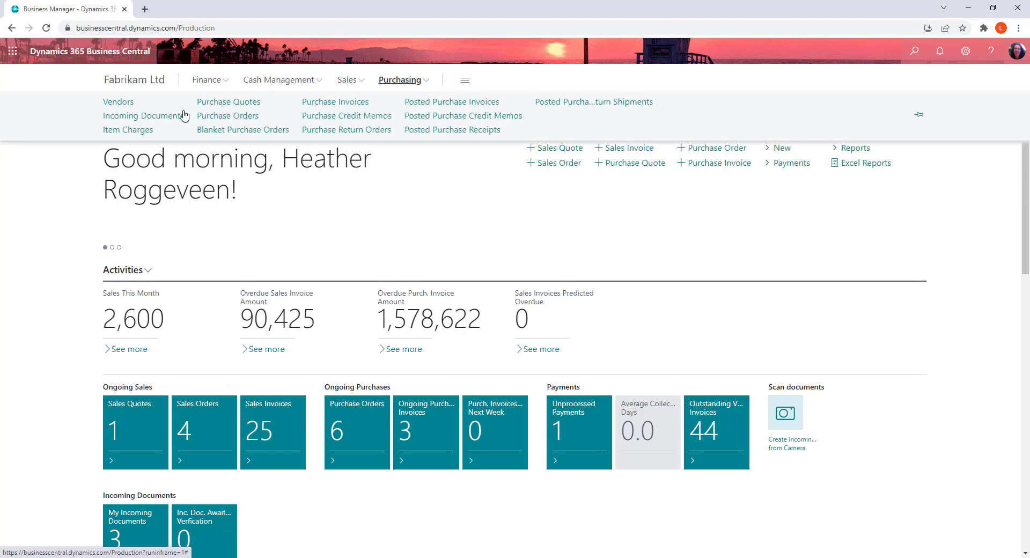
click(340, 107)
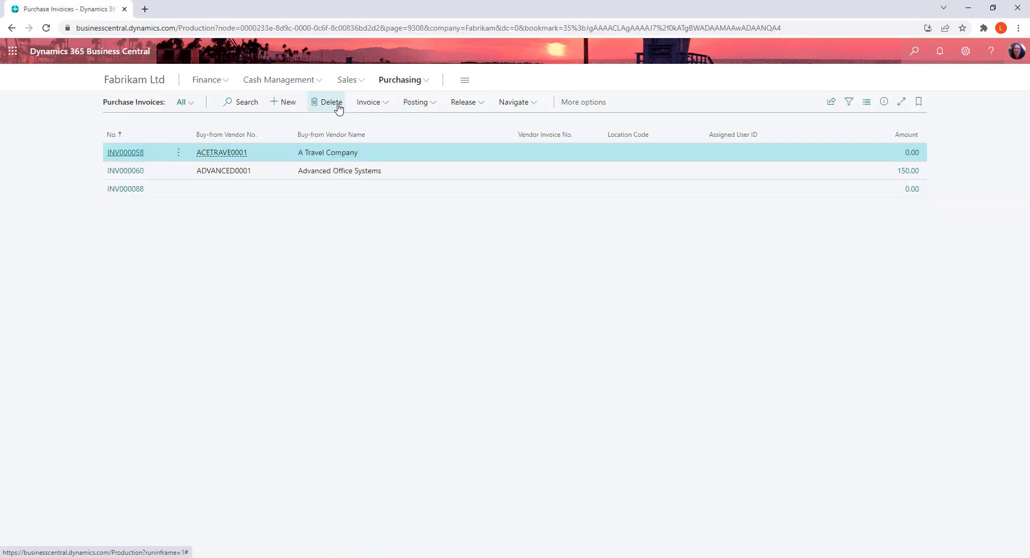
click(290, 103)
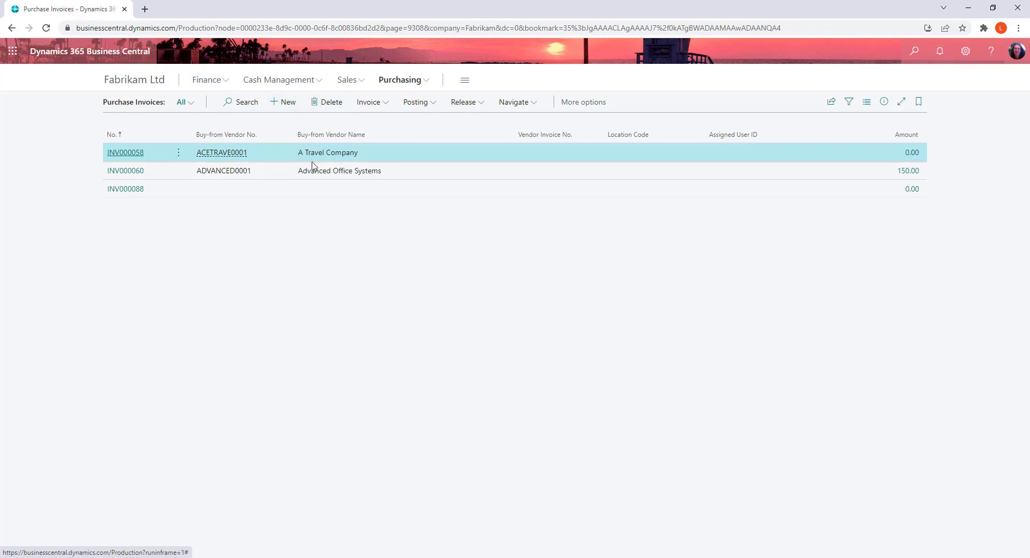
click(386, 208)
text(adva)
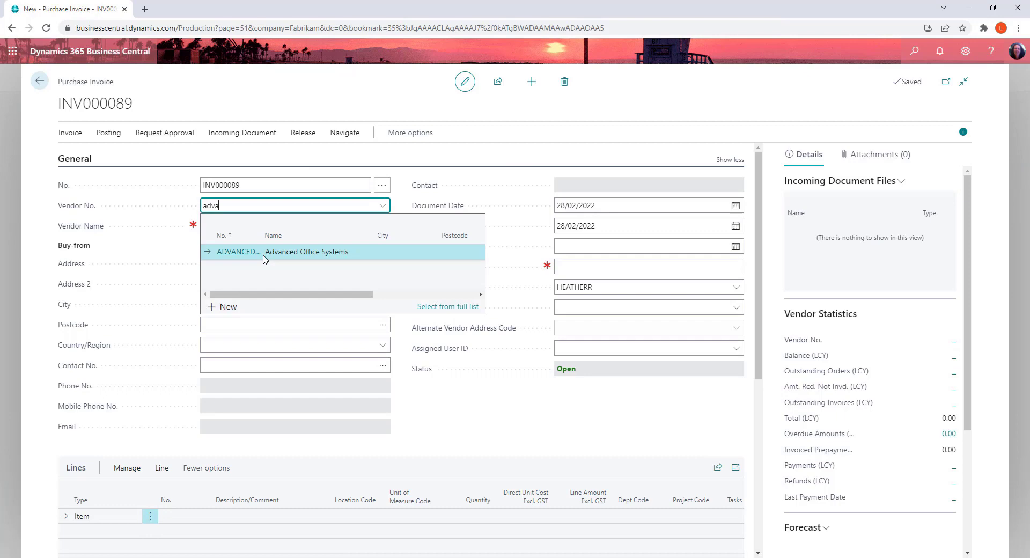
click(263, 252)
click(655, 267)
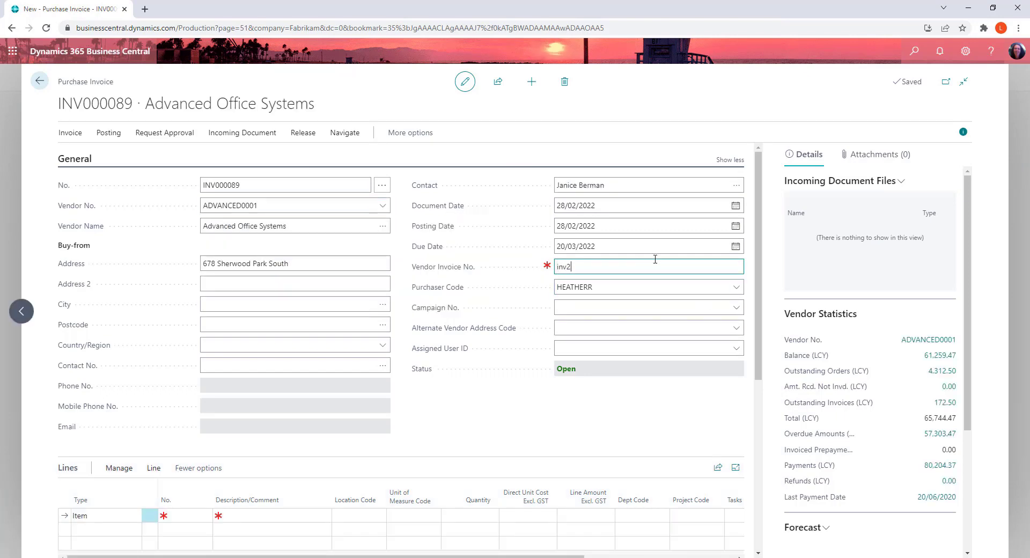
text(inv20220228a)
key(Tab)
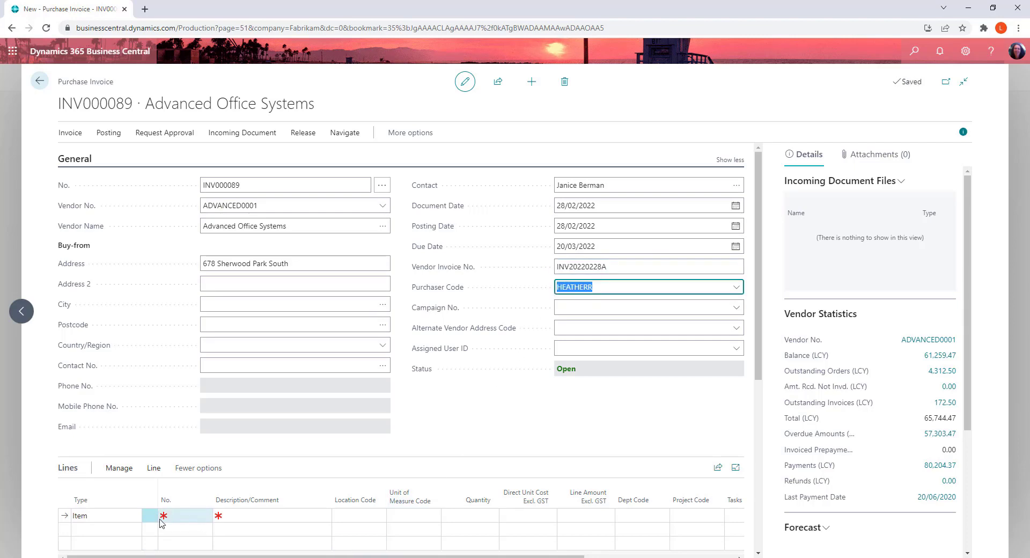
Step: Fill the first invoice line with item 100XLG Green Phone, location code 100 and quantity 10
click(187, 520)
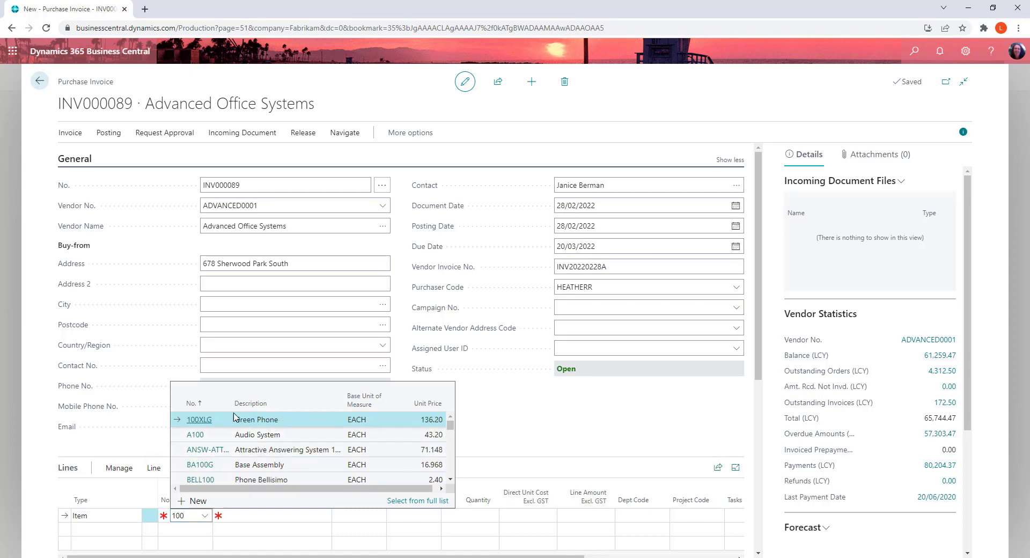
click(332, 424)
click(356, 516)
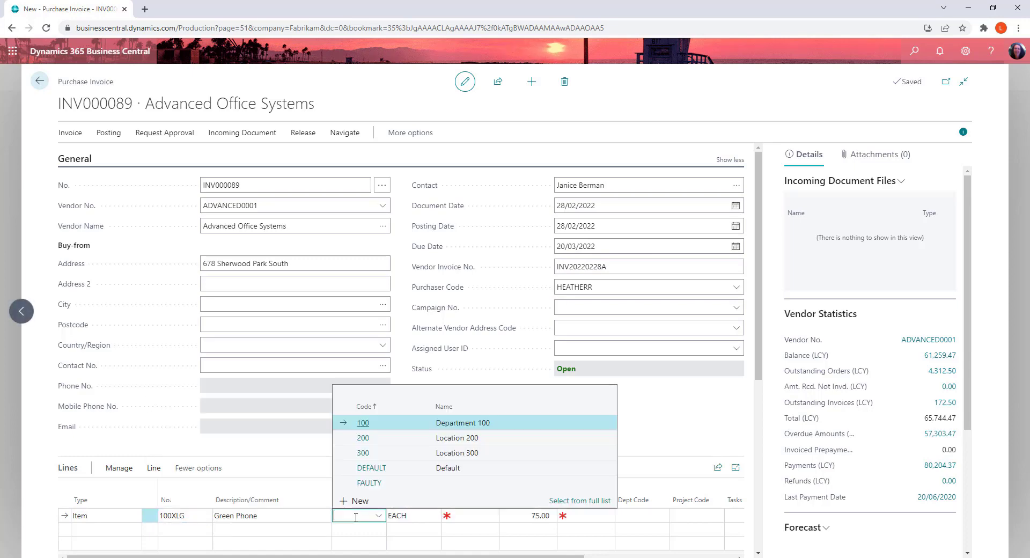
text(100)
key(Tab)
key(Tab)
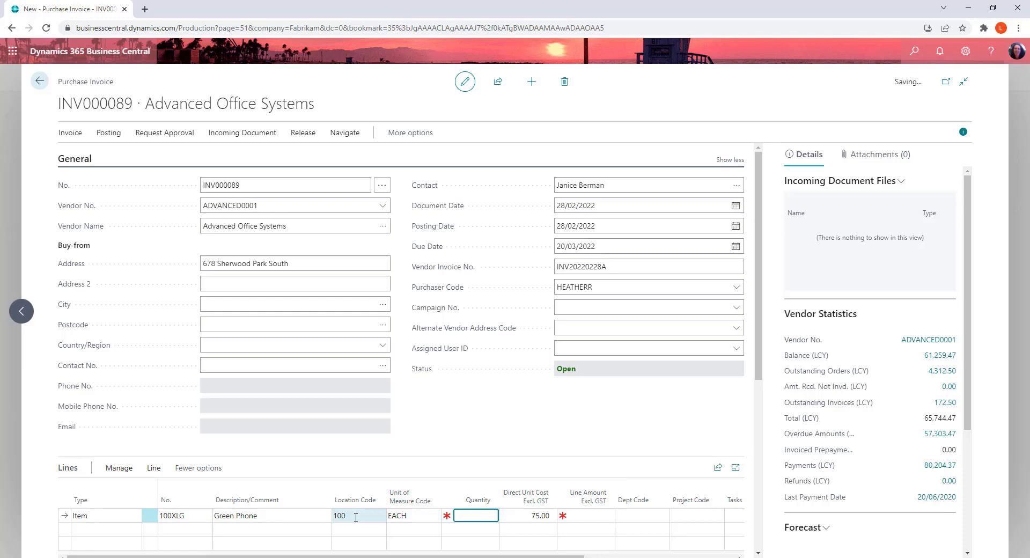
text(10)
key(Tab)
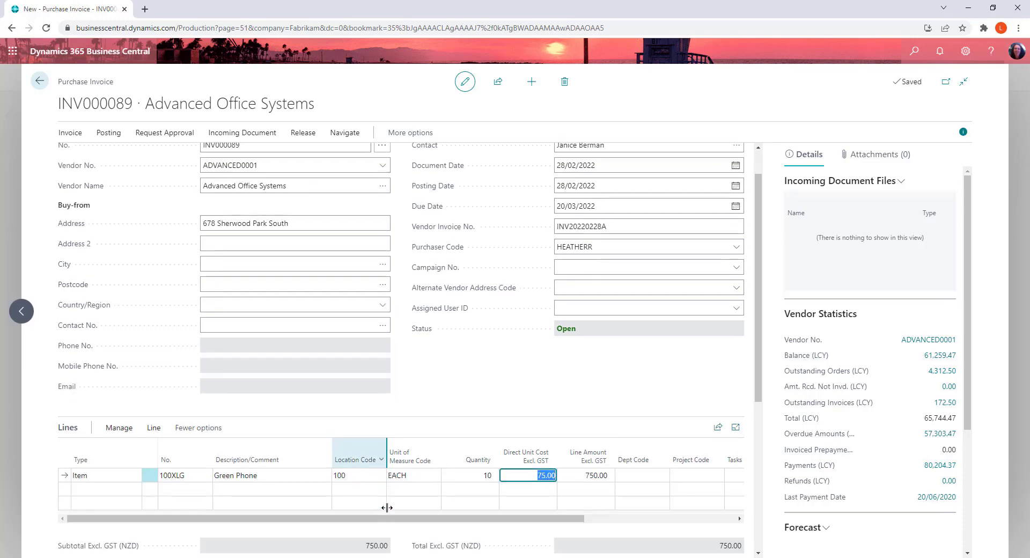
Step: Add a second invoice line of type Charge (Item) using charge number 1, Freight
scroll(322, 483, down, 2)
click(106, 423)
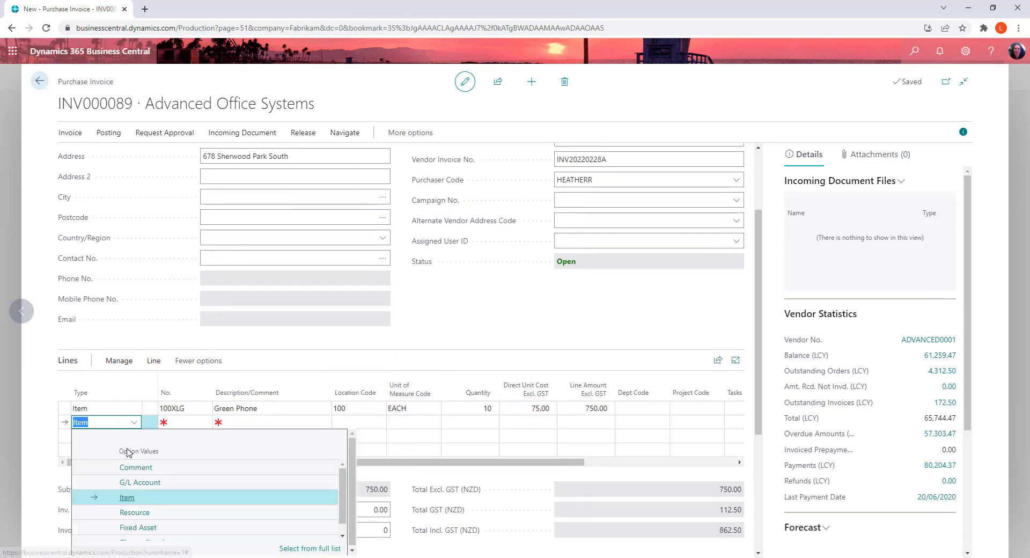
scroll(142, 515, down, 1)
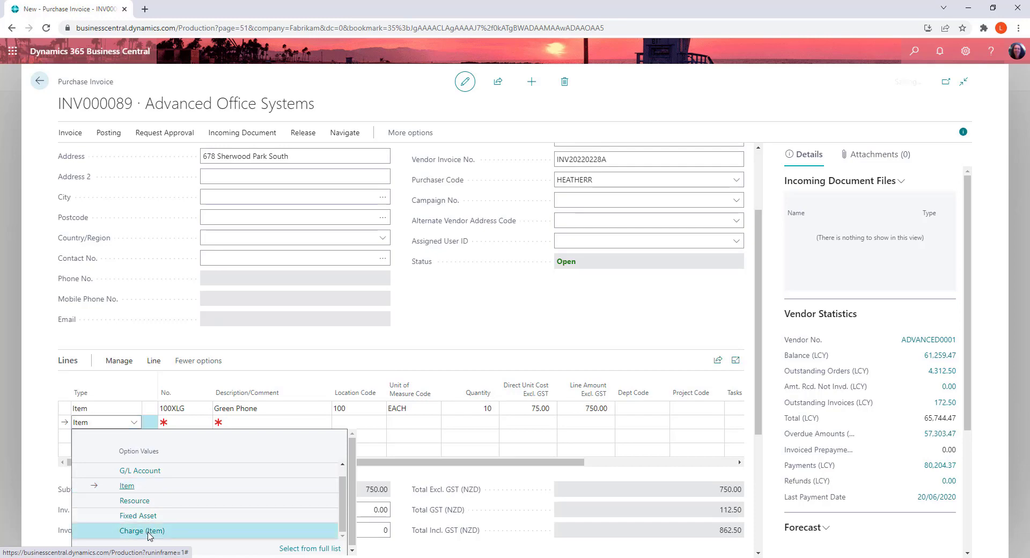
click(145, 531)
key(Tab)
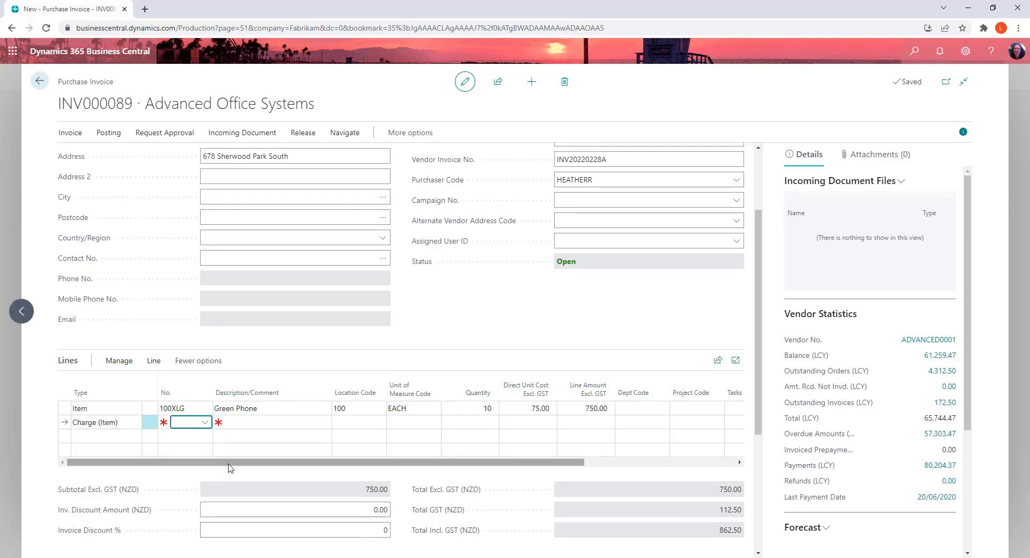
click(205, 422)
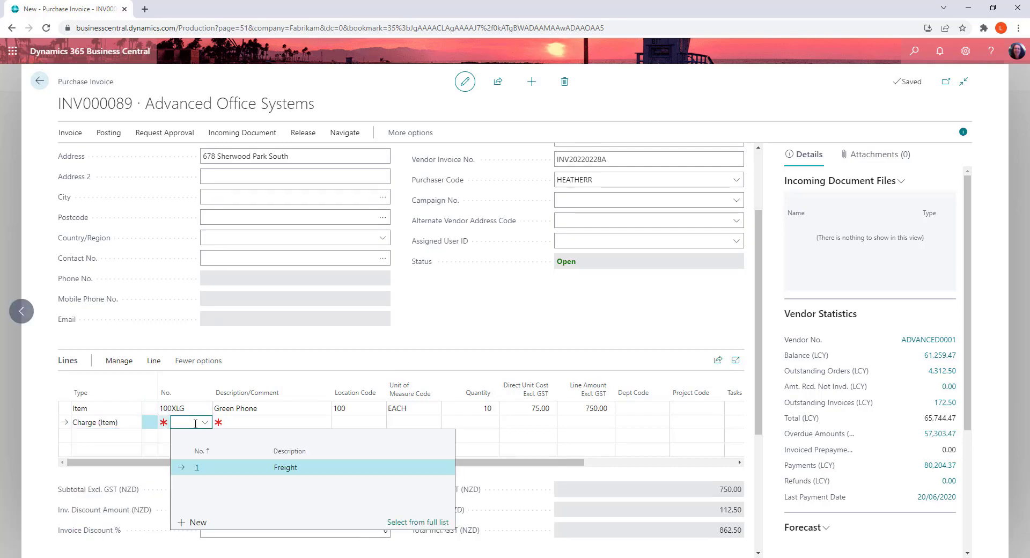
click(203, 465)
Step: Set the Freight line's quantity to 1 and its direct unit cost to 25
key(Tab)
key(Tab)
key(Tab)
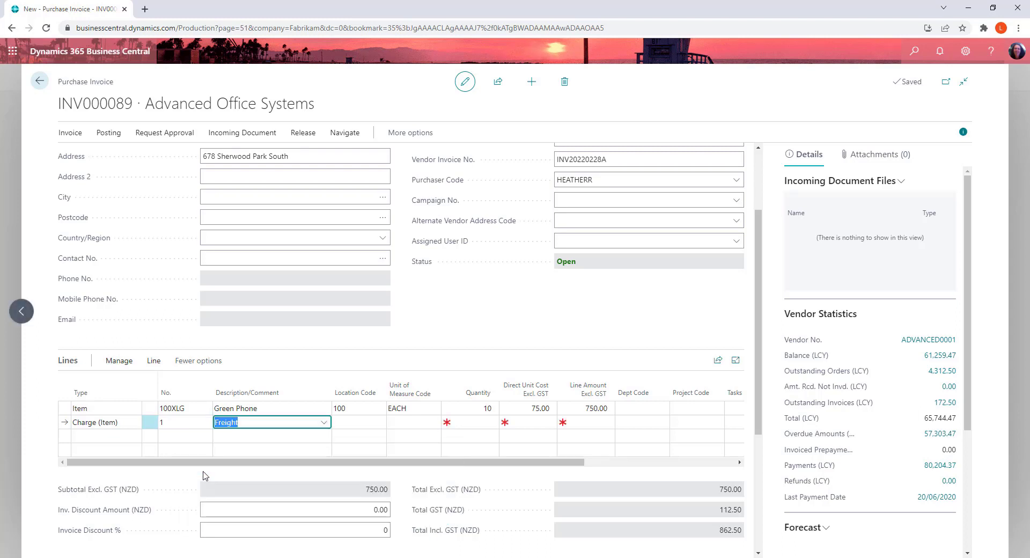
key(Tab)
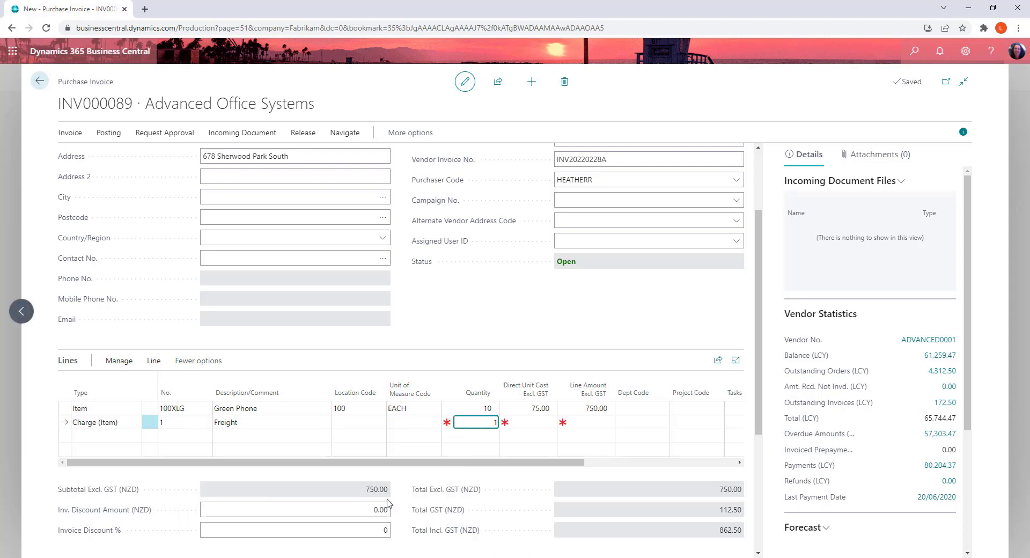
key(Tab)
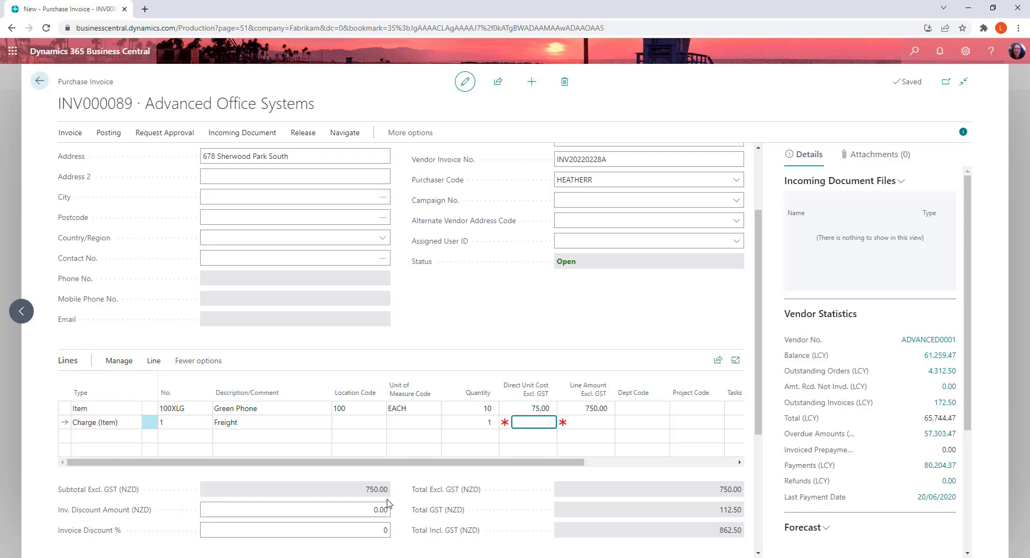
text(25)
key(Tab)
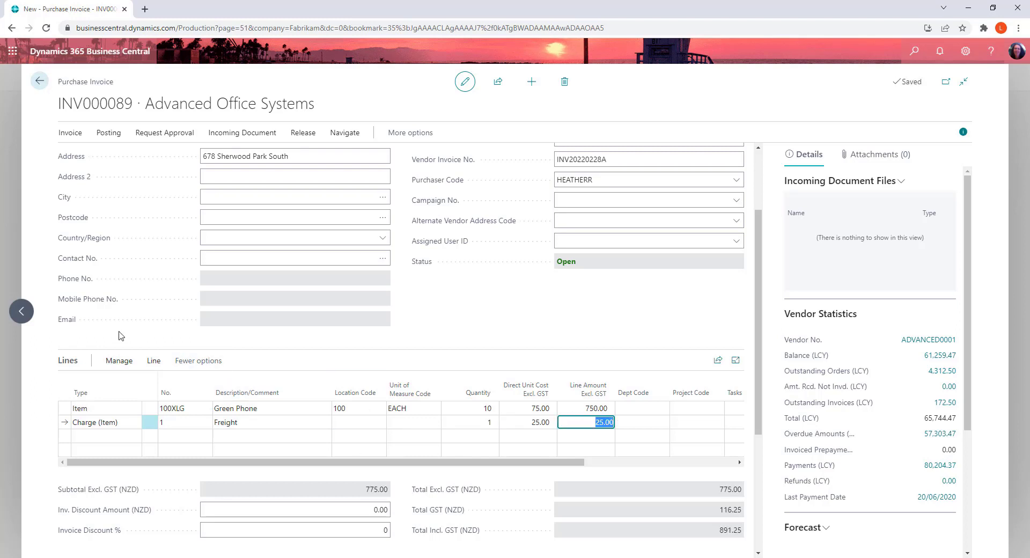
Step: Assign the Freight charge to the invoice's Green Phone line through Item Charge Assignment
click(153, 360)
click(241, 385)
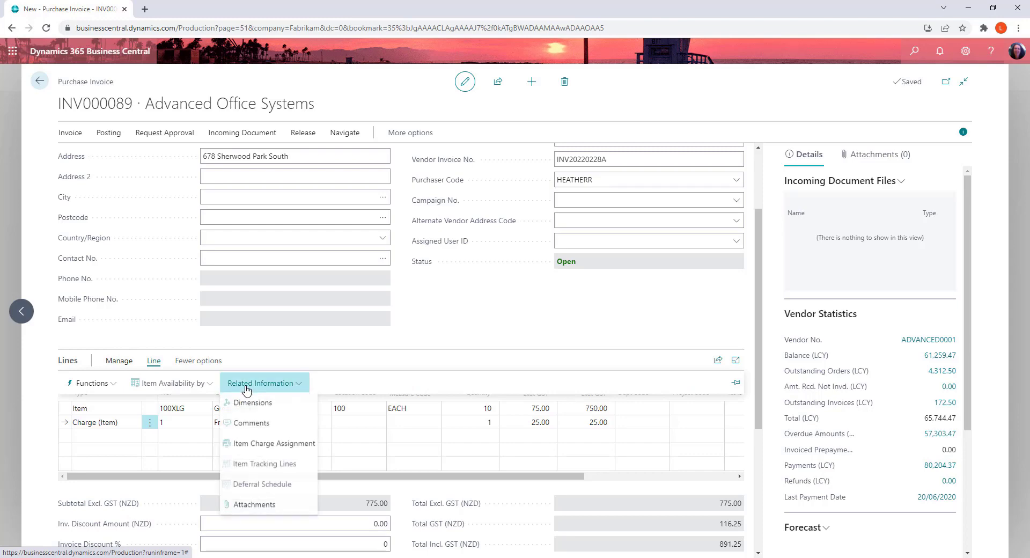
click(302, 450)
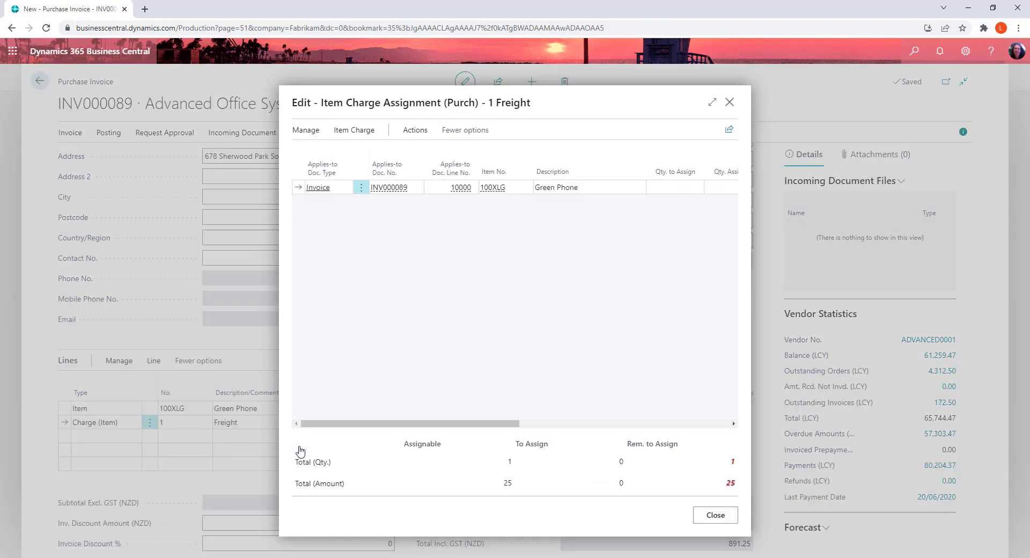
click(659, 189)
key(Tab)
click(715, 515)
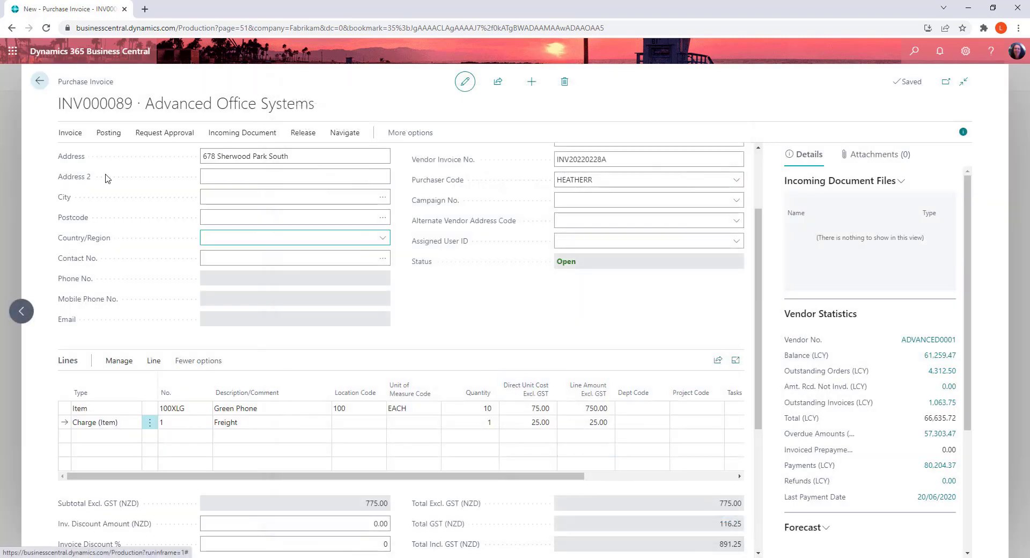
Step: Post the Advanced Office Systems purchase invoice and decline opening the posted document
click(110, 134)
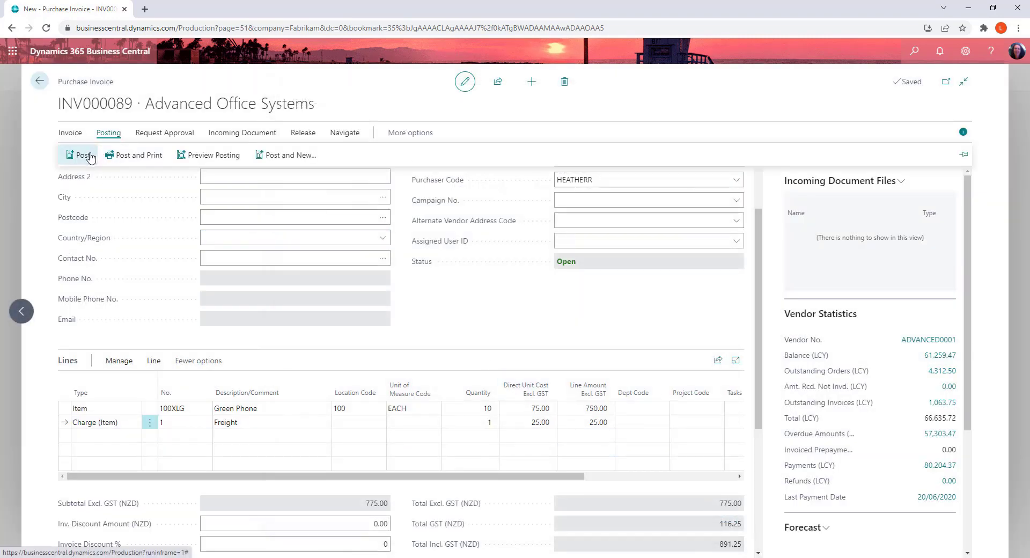
click(90, 157)
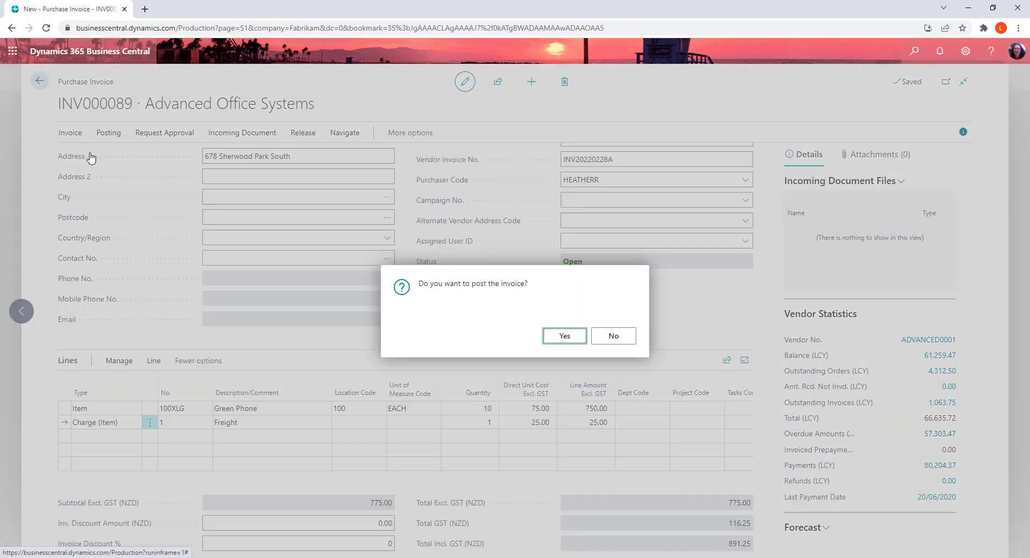
click(557, 338)
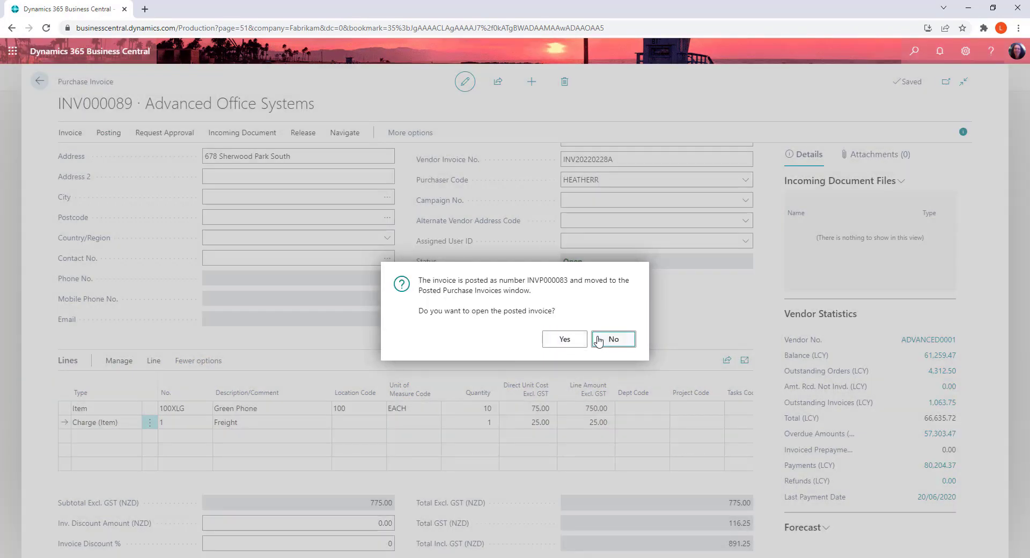
click(599, 339)
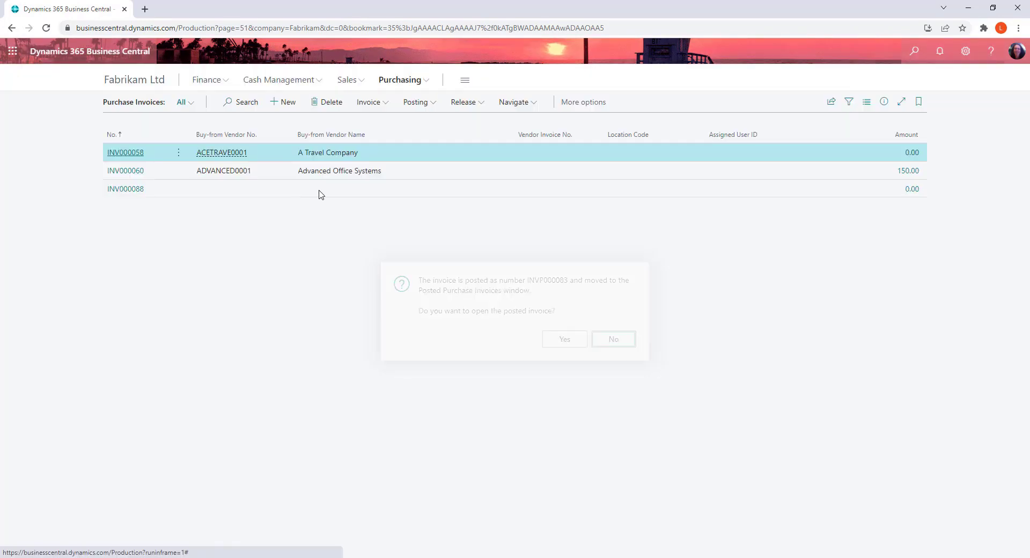
Step: Examine the actual cost and its value entries for the 28/02/2022 item 100XLG purchase in Item Ledger Entries, returning to the purchase invoices
click(914, 52)
text(item led ent)
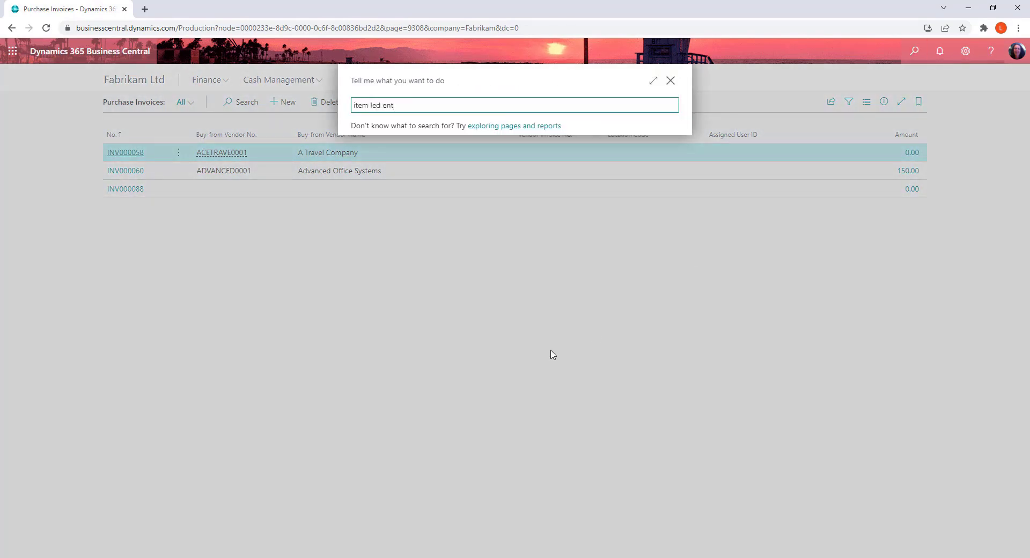
click(387, 154)
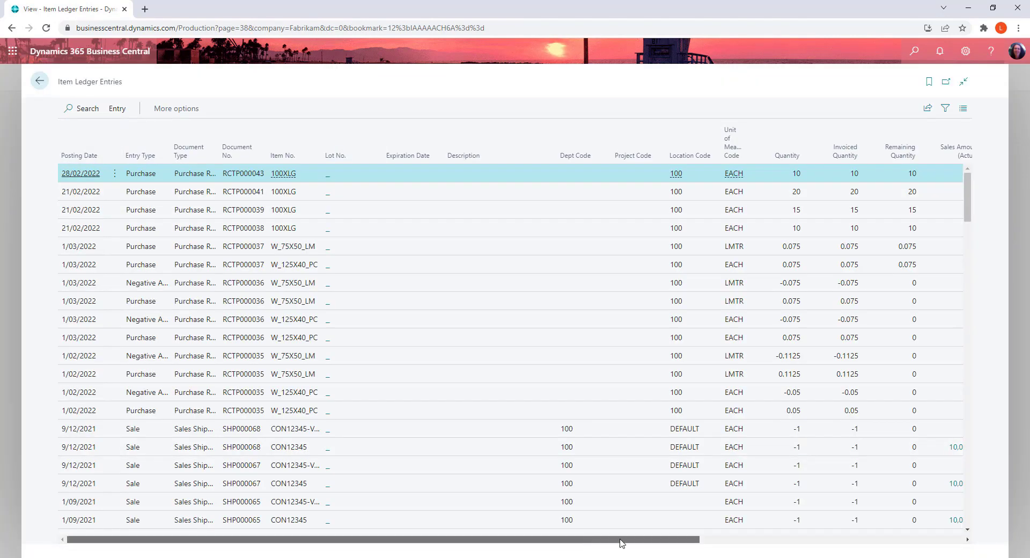
drag(621, 540, 789, 550)
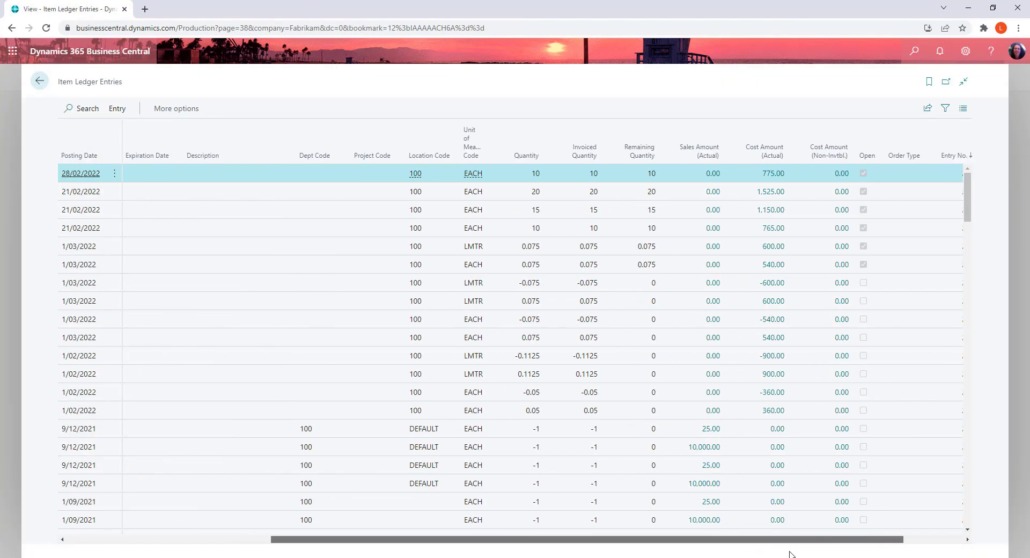
click(775, 173)
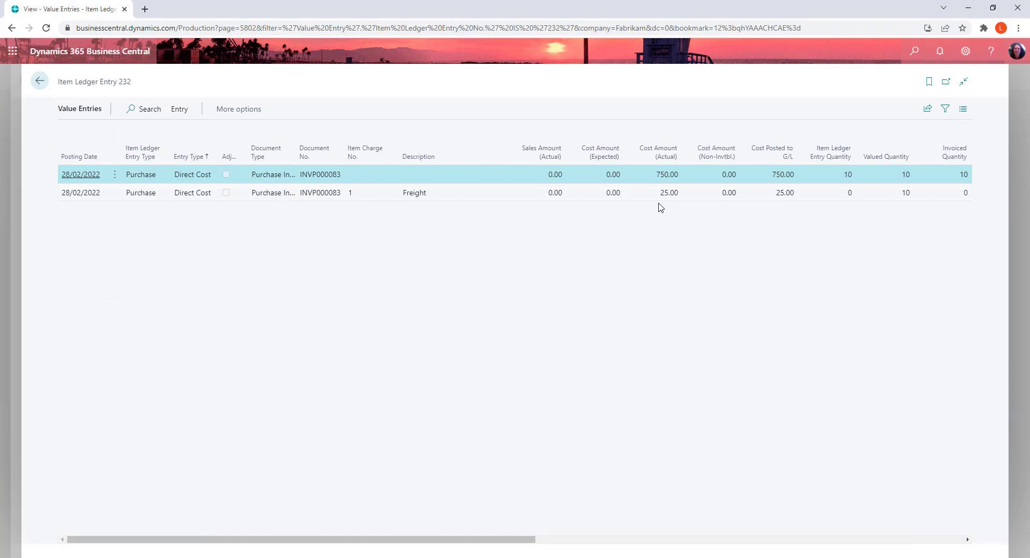
click(46, 84)
click(40, 81)
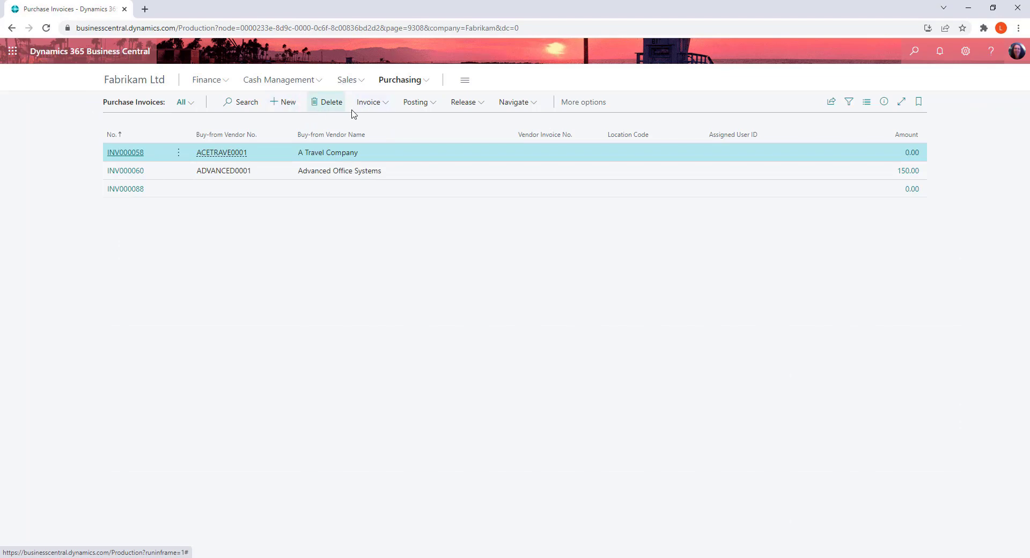
Step: Create a new purchase invoice for vendor AmericaCharge with vendor invoice number inv20220228b
click(295, 106)
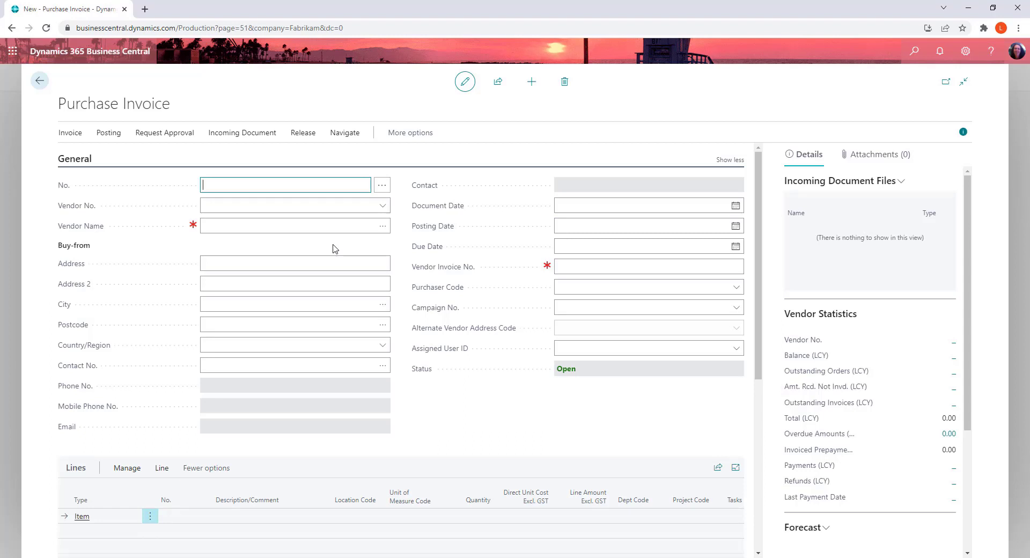
key(Tab)
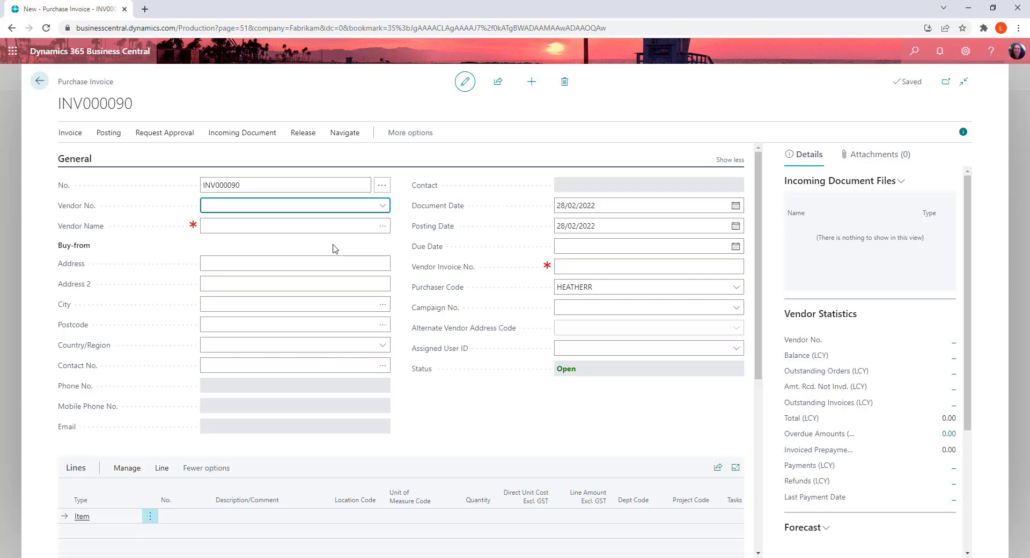
text(ameri)
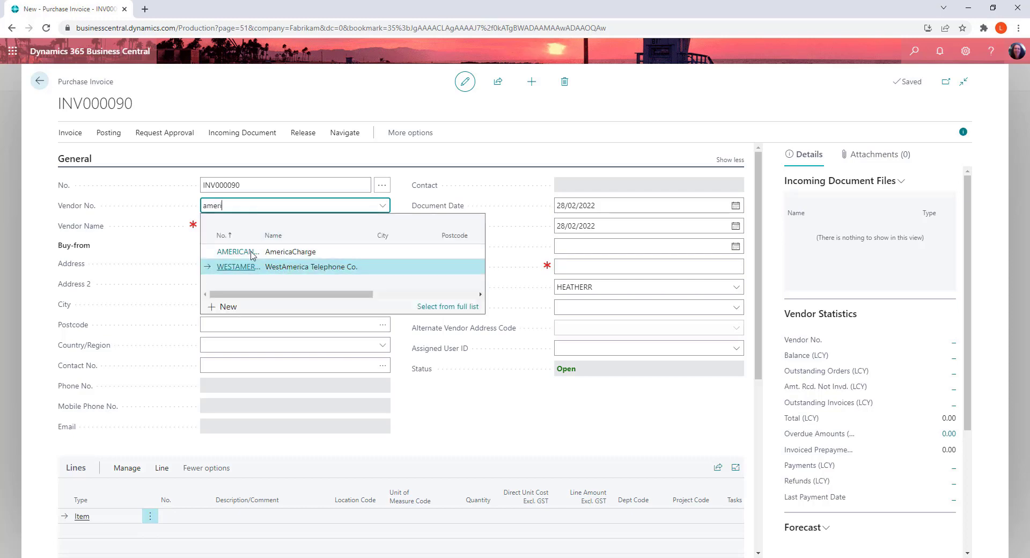
click(254, 251)
click(631, 265)
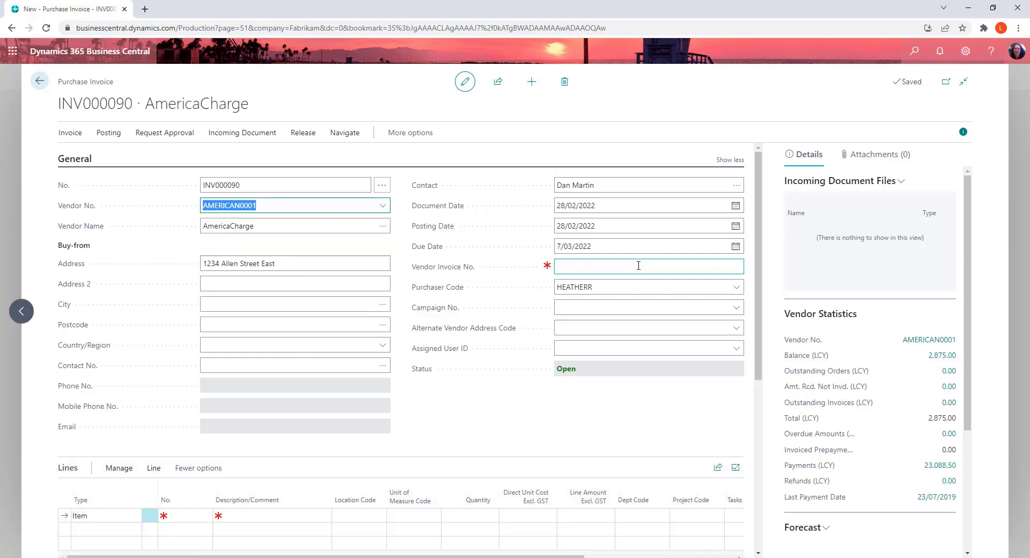
text(inv202202)
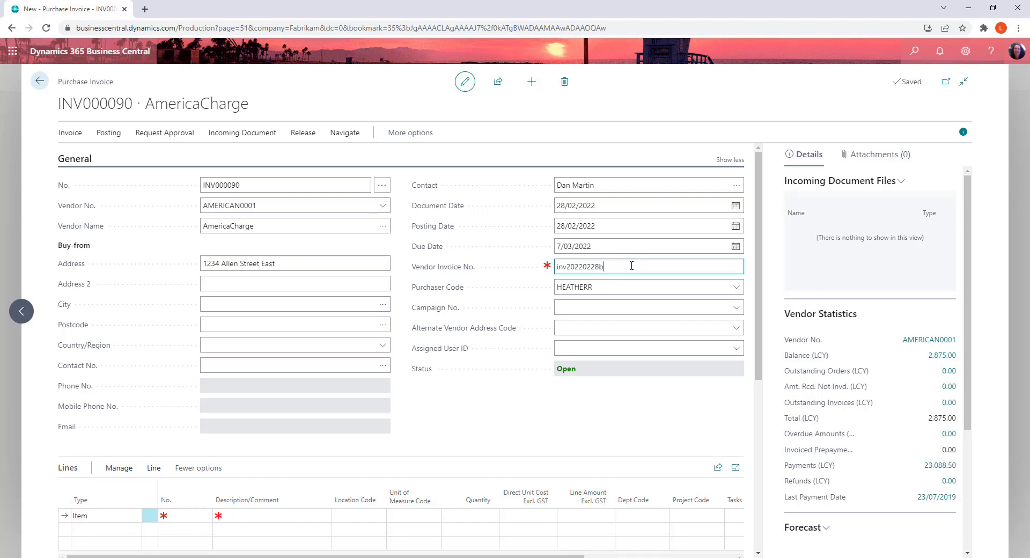
text(28b)
key(Tab)
Step: Set the first invoice line's type to Charge (Item) and choose the Freight charge for it
scroll(510, 345, down, 4)
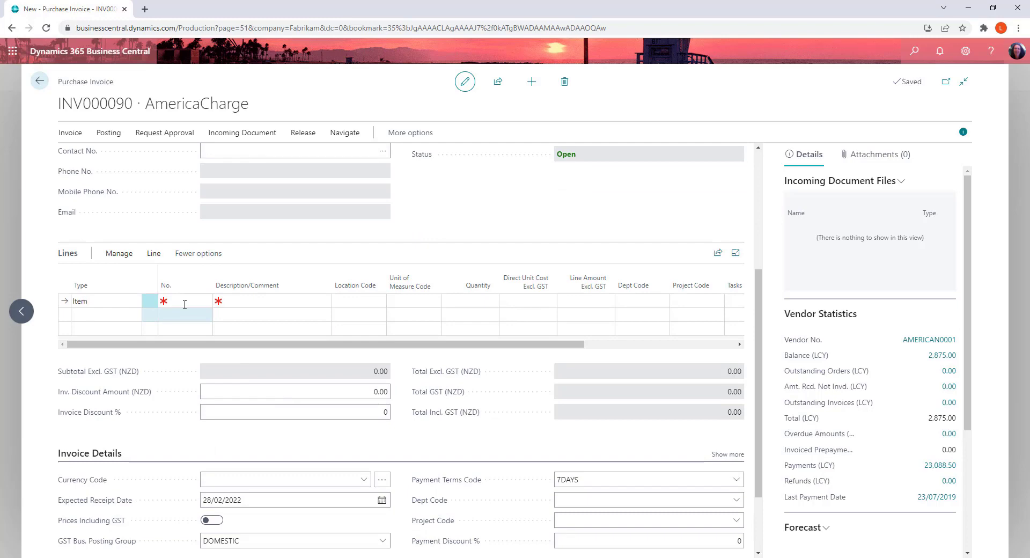
click(129, 302)
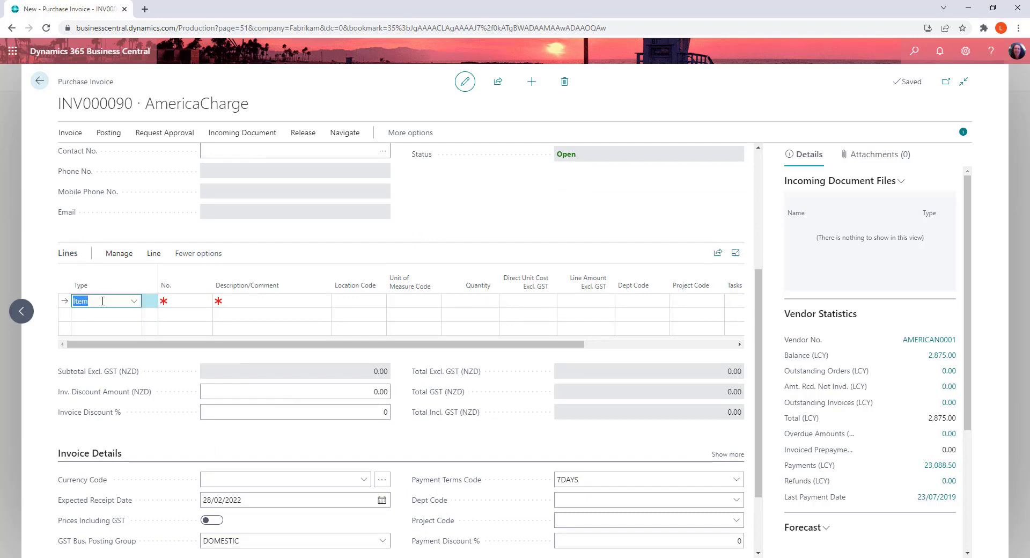
click(134, 302)
scroll(150, 393, down, 1)
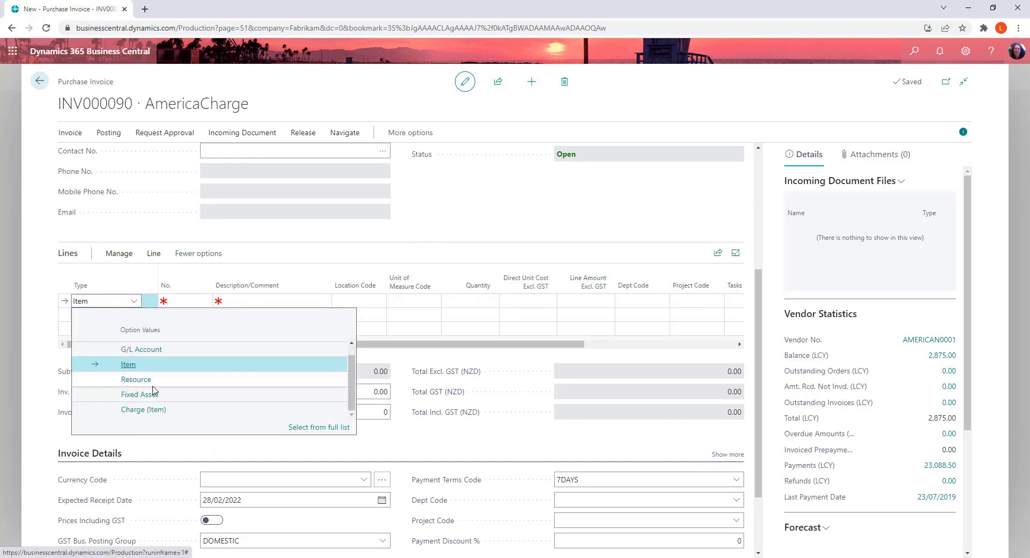
click(145, 409)
click(206, 303)
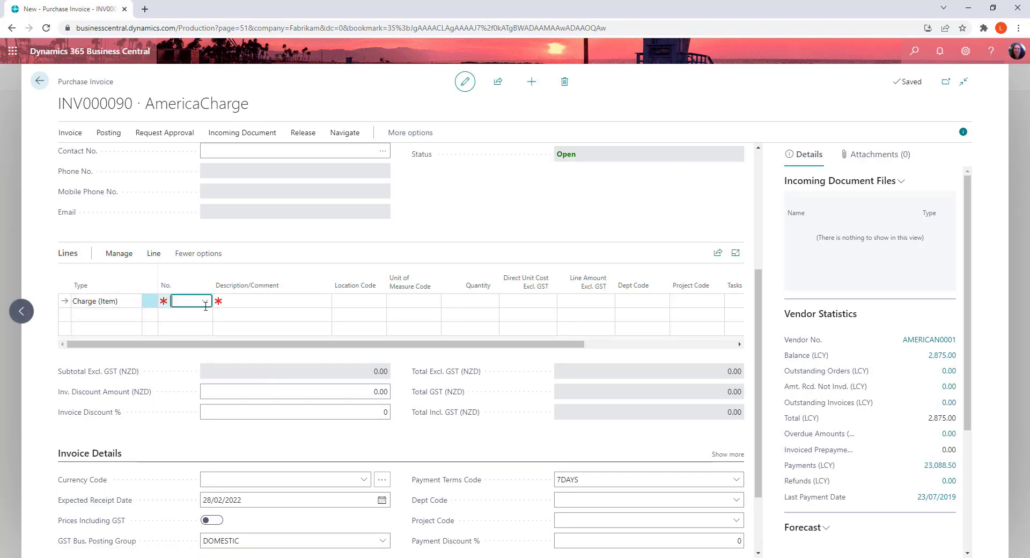
click(205, 302)
click(236, 347)
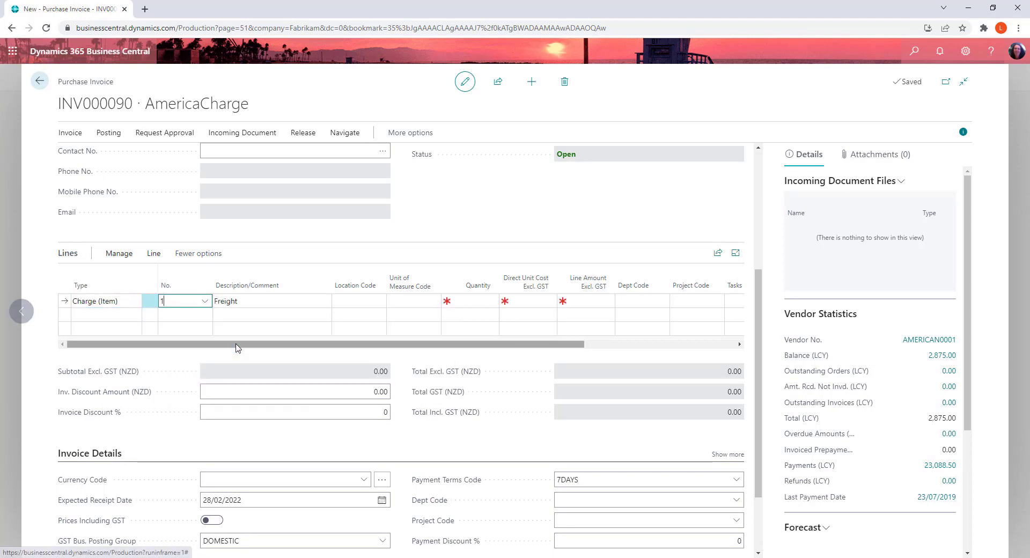
Step: Set the Freight line's quantity to 1 and its direct unit cost excluding GST to 1,500
key(Tab)
key(Tab)
key(Tab)
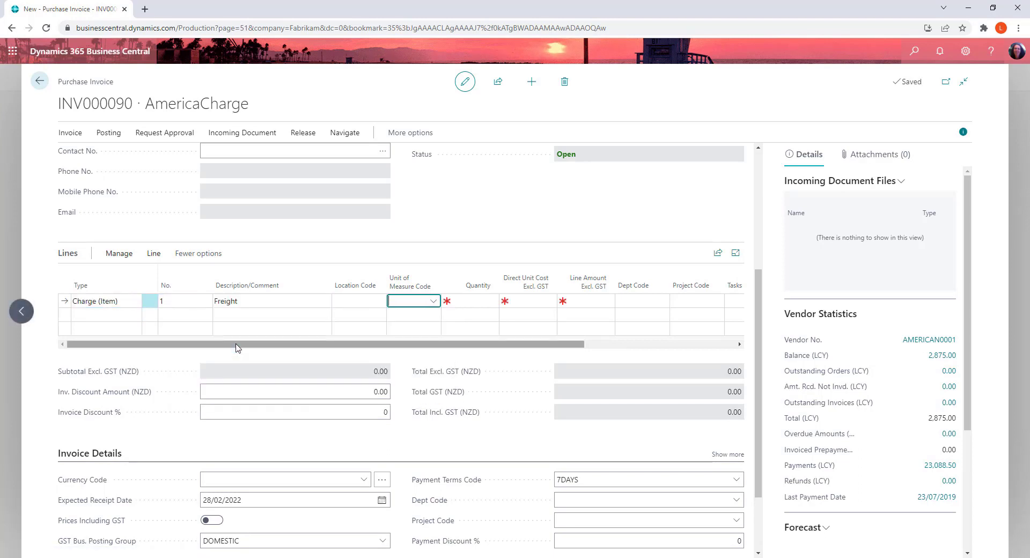
key(Tab)
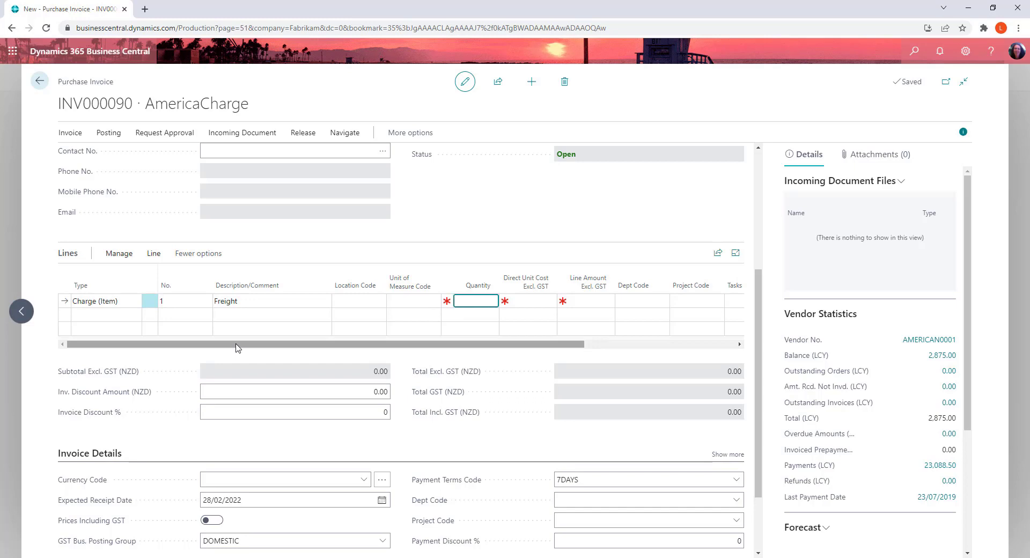
text(1)
key(Tab)
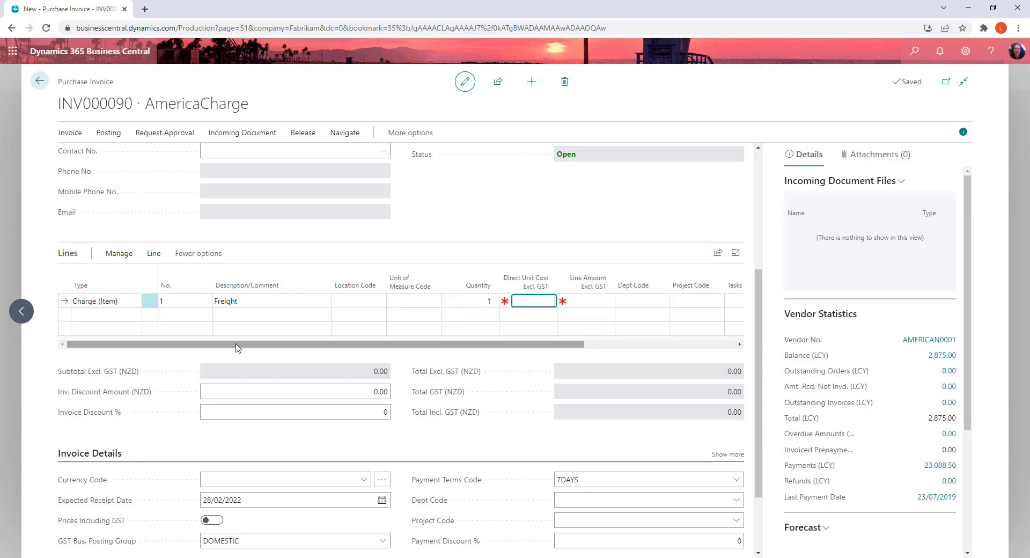
text(1,500)
key(Tab)
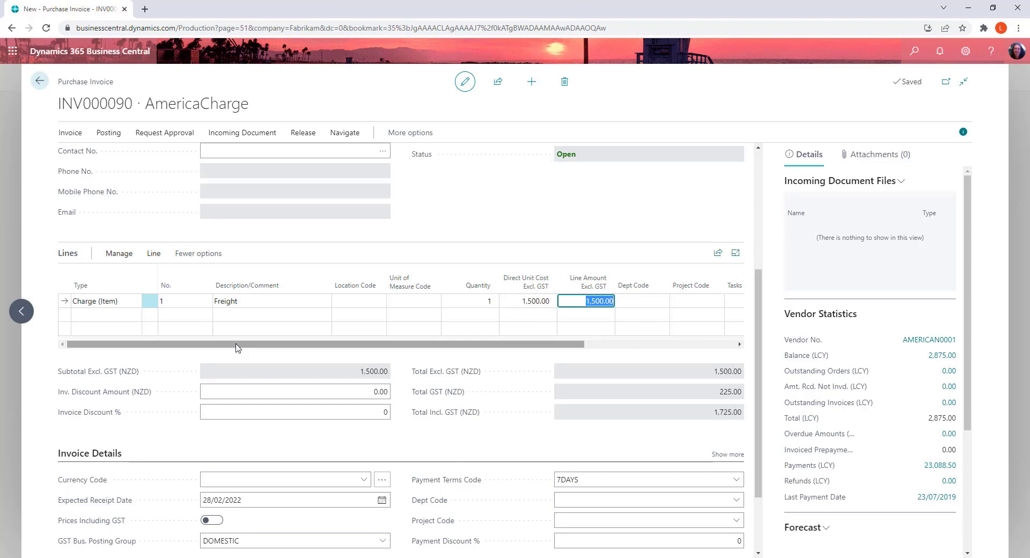
Step: Open Item Charge Assignment for the Freight line and bring up the purchase receipt lines
click(153, 254)
click(267, 276)
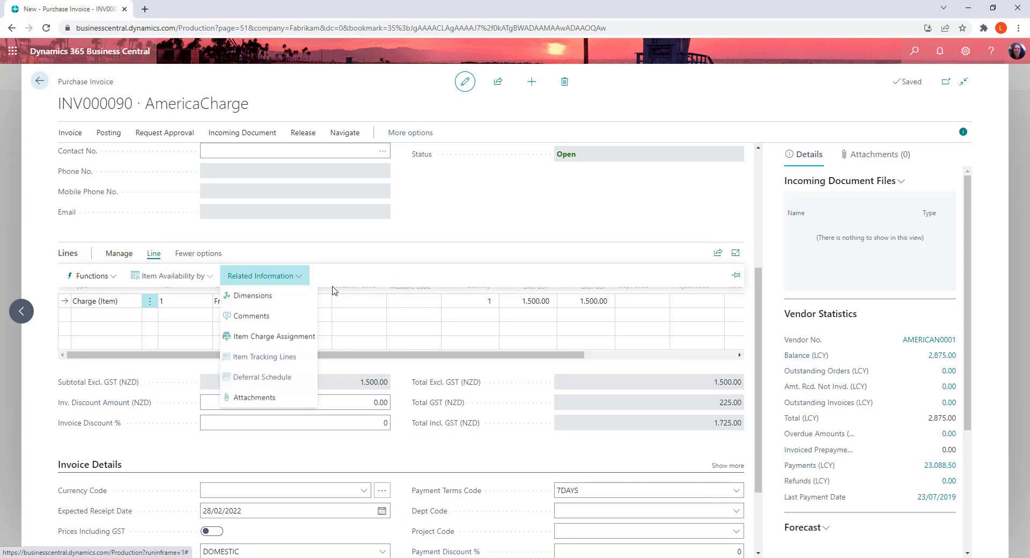
click(268, 336)
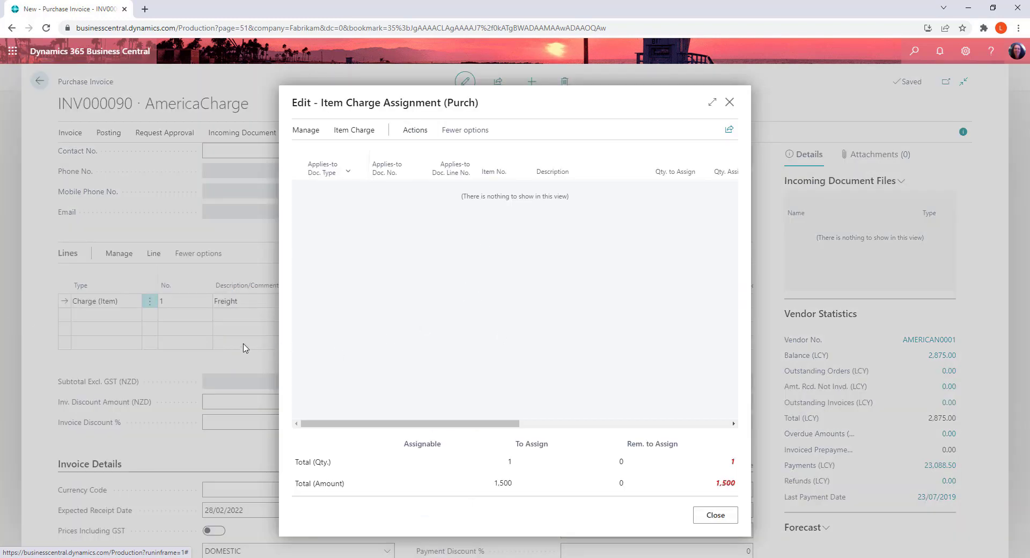
click(417, 134)
click(337, 154)
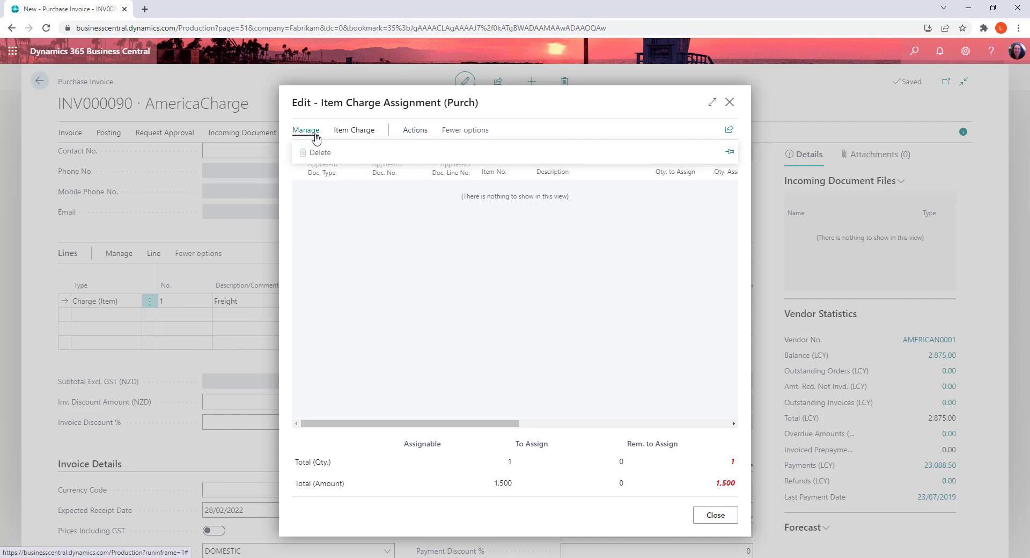
click(364, 132)
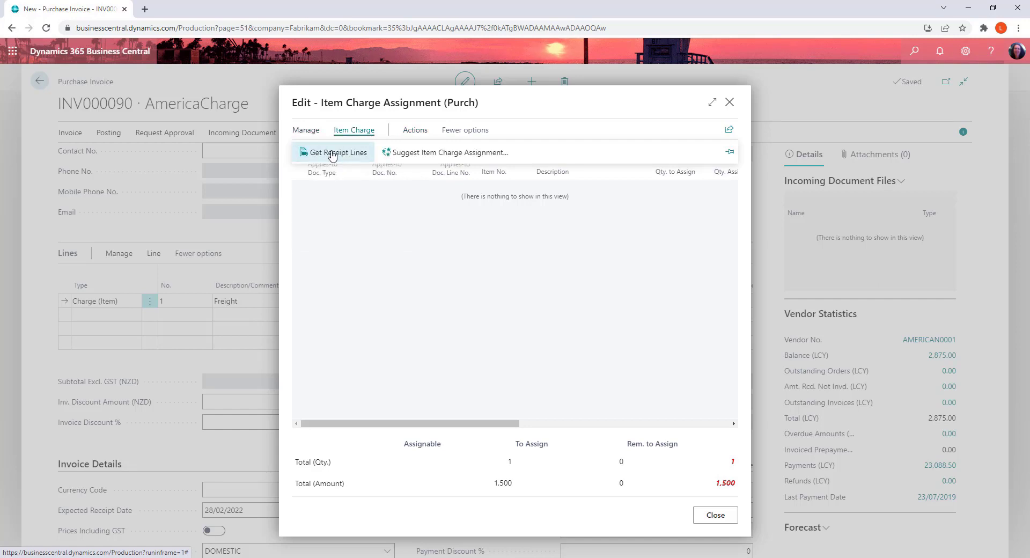
click(337, 150)
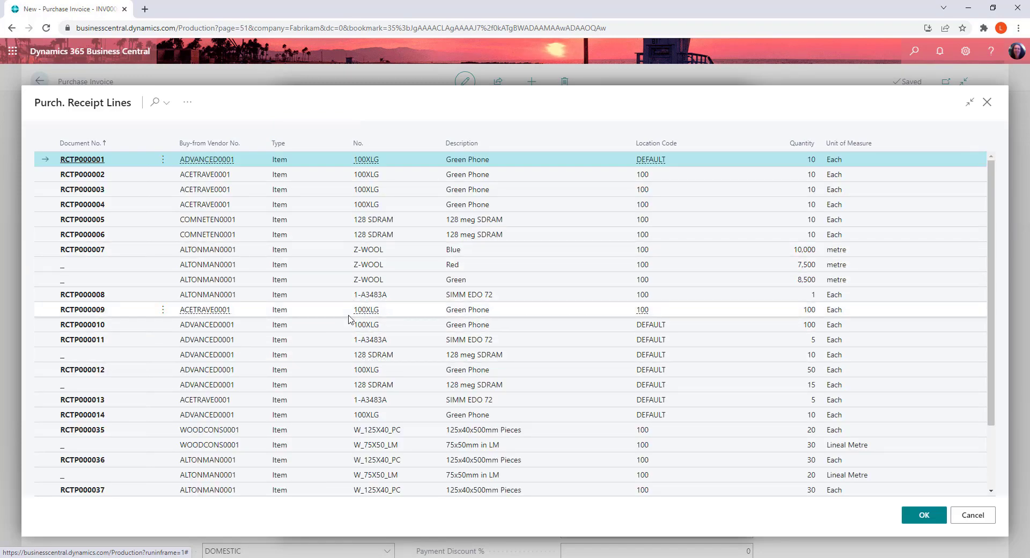
Step: Add the receipt lines RCTP000012 128 SDRAM, RCTP000035 W_125X40_PC and RCTP000036 W_75X50_LM to the Freight charge assignment
scroll(282, 316, down, 1)
scroll(283, 317, down, 2)
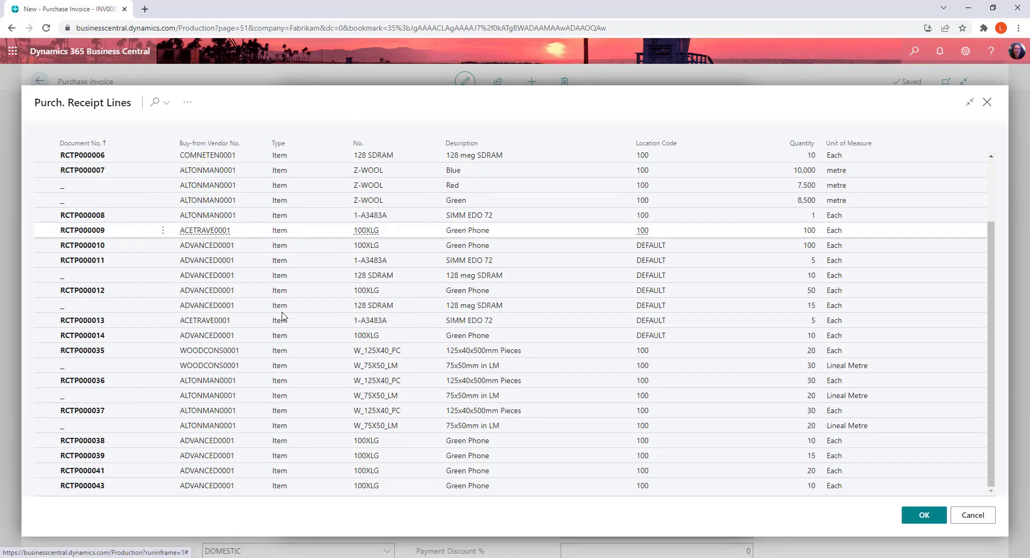
click(322, 311)
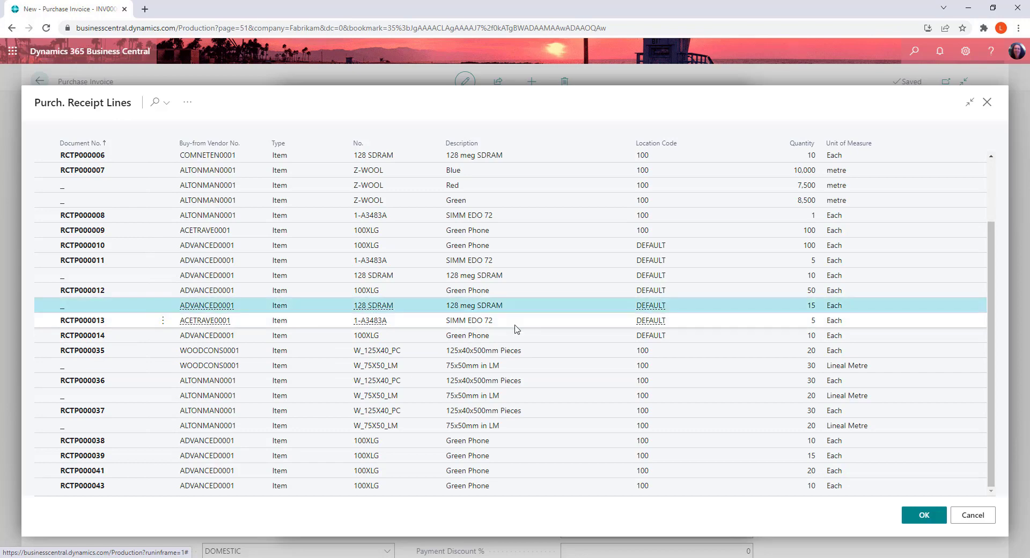
shift+click(428, 354)
click(449, 310)
ctrl+click(492, 351)
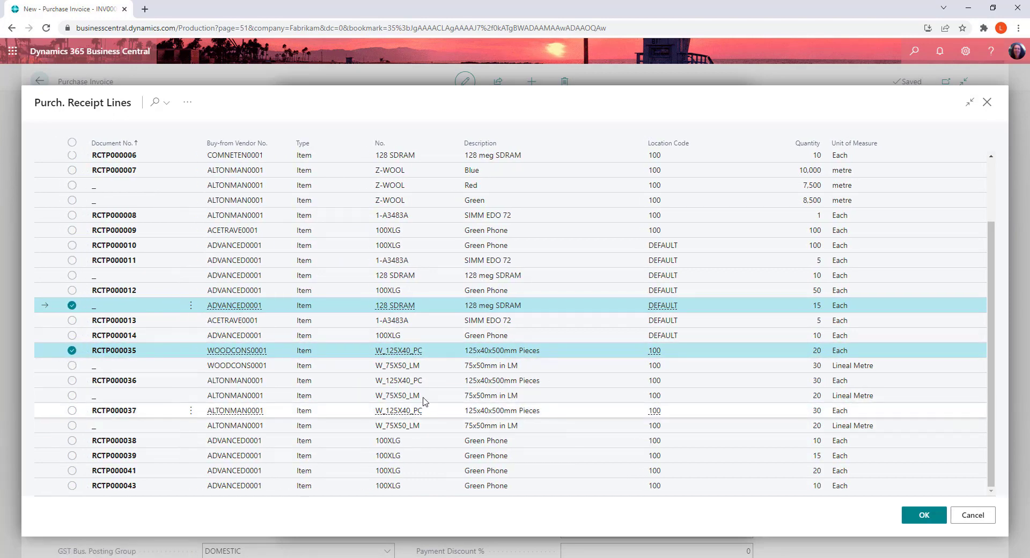
ctrl+click(421, 400)
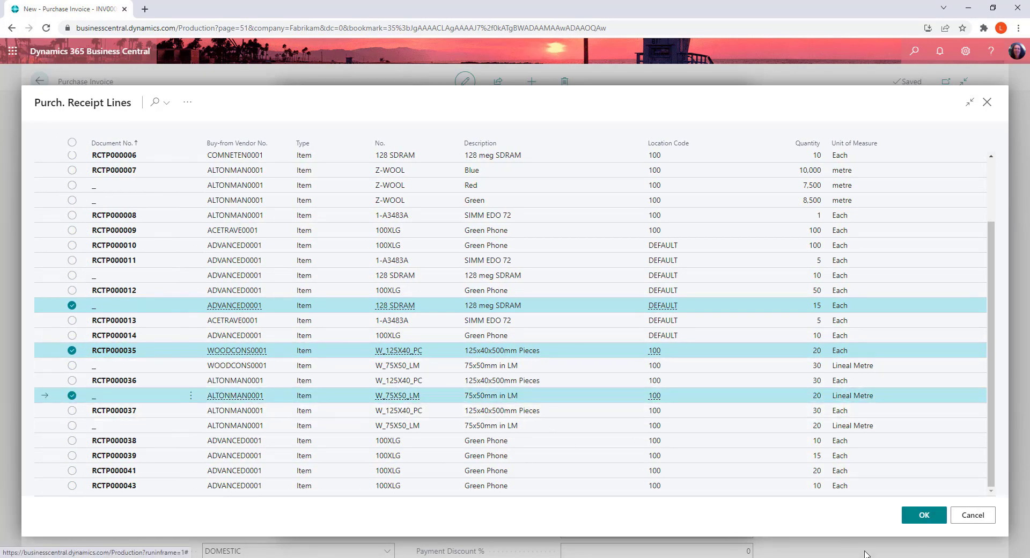
click(923, 516)
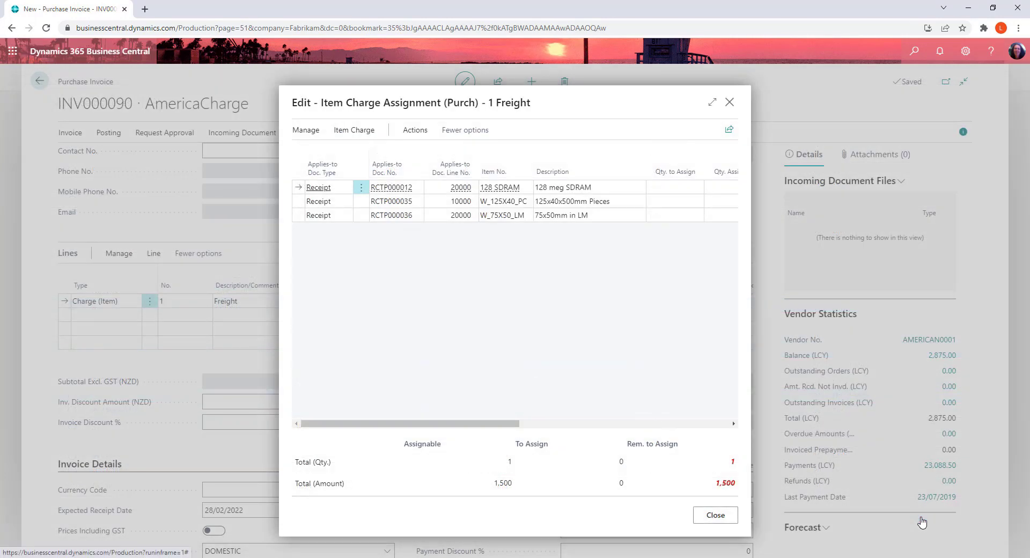
Step: Distribute the Freight charge over the three receipt lines by amount, review the assigned amounts and close the assignment
drag(465, 425, 696, 455)
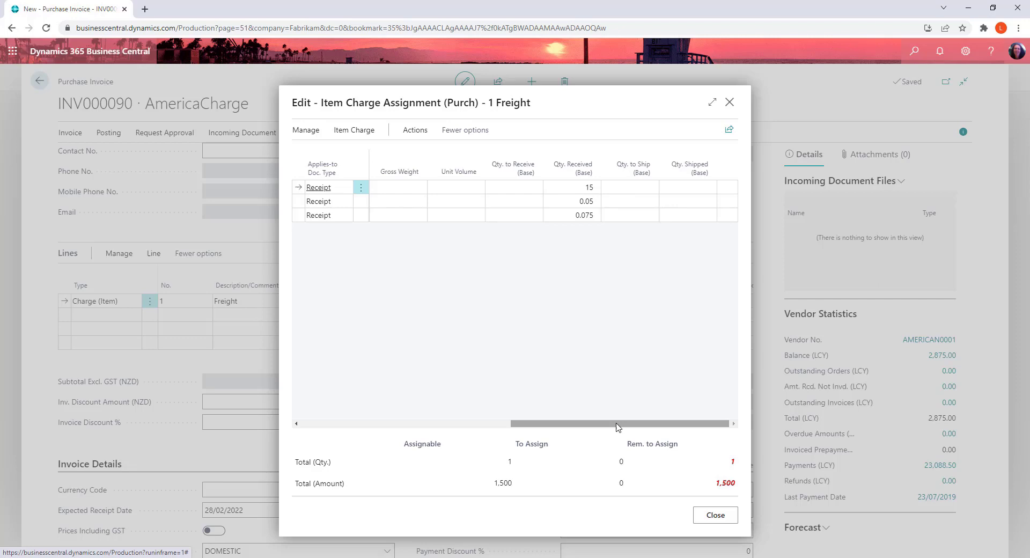
click(480, 427)
drag(480, 428, 316, 427)
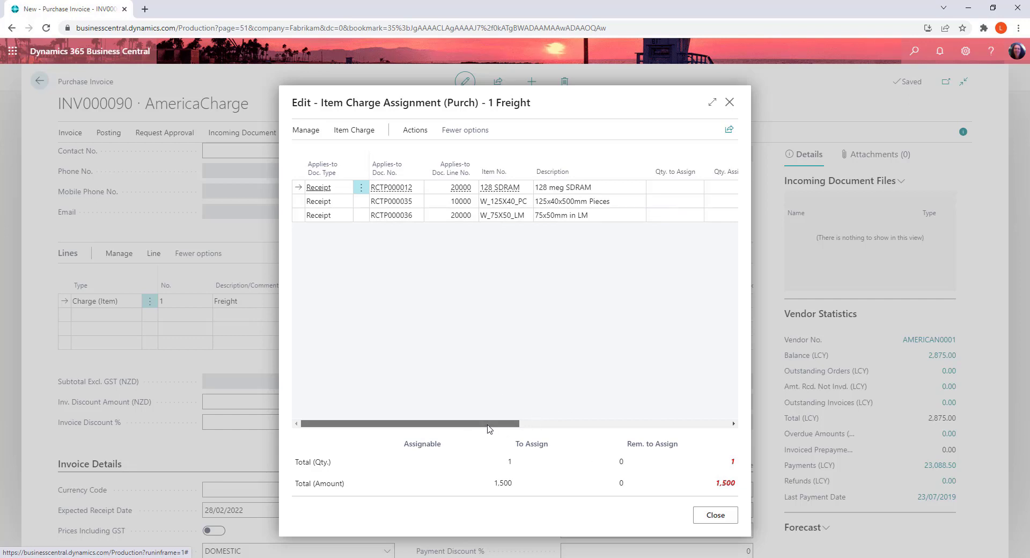
drag(491, 432, 569, 439)
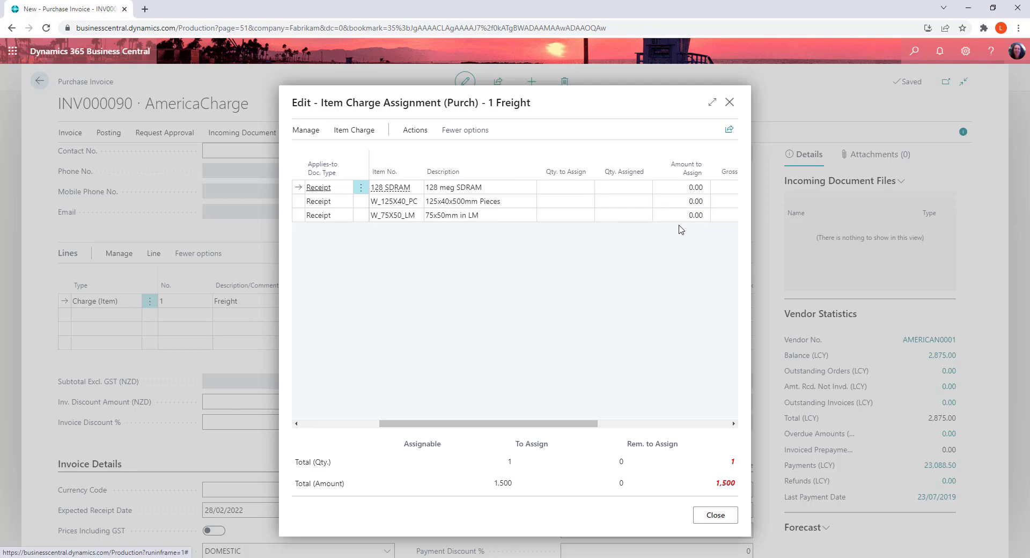
click(354, 131)
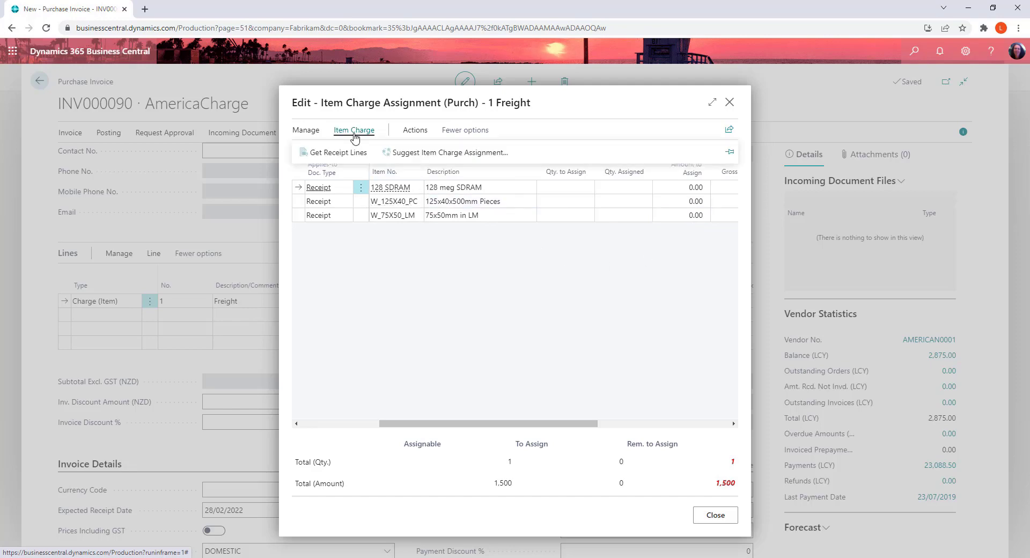
click(448, 155)
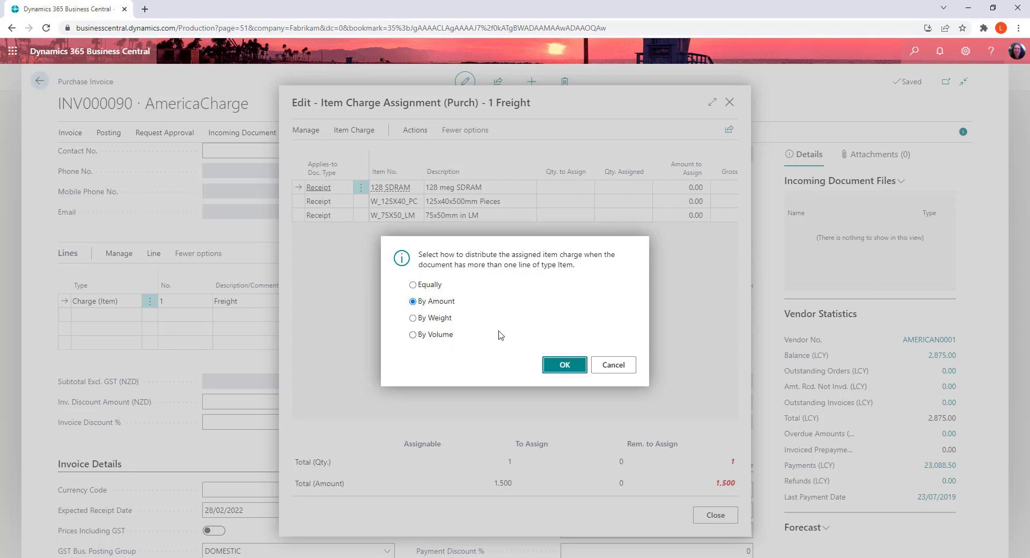
click(564, 365)
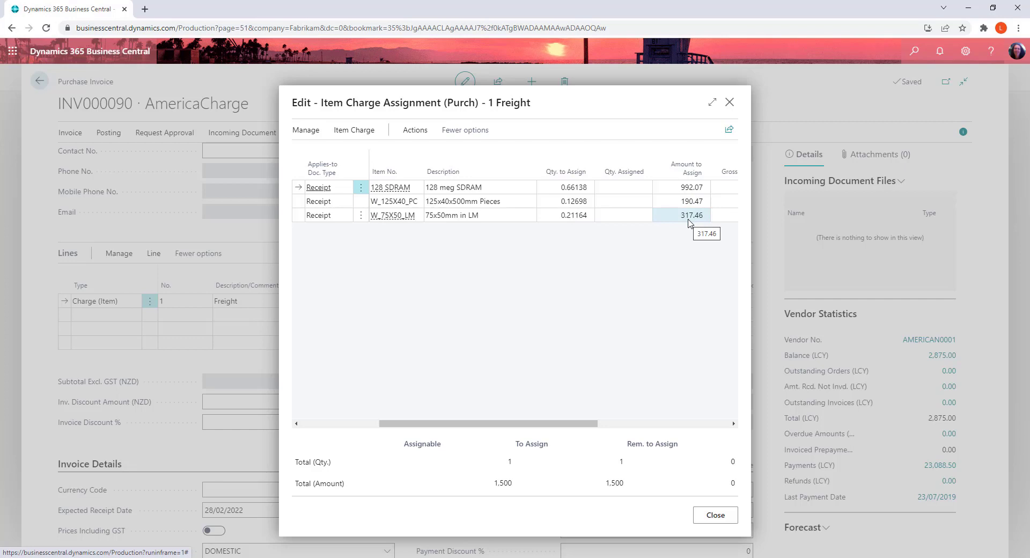
drag(528, 424, 254, 418)
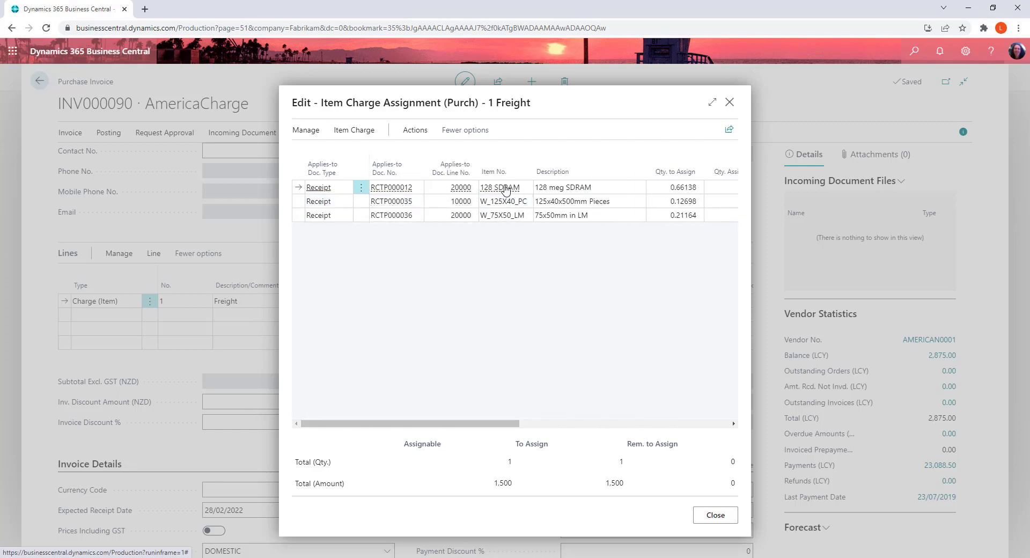
drag(468, 424, 583, 428)
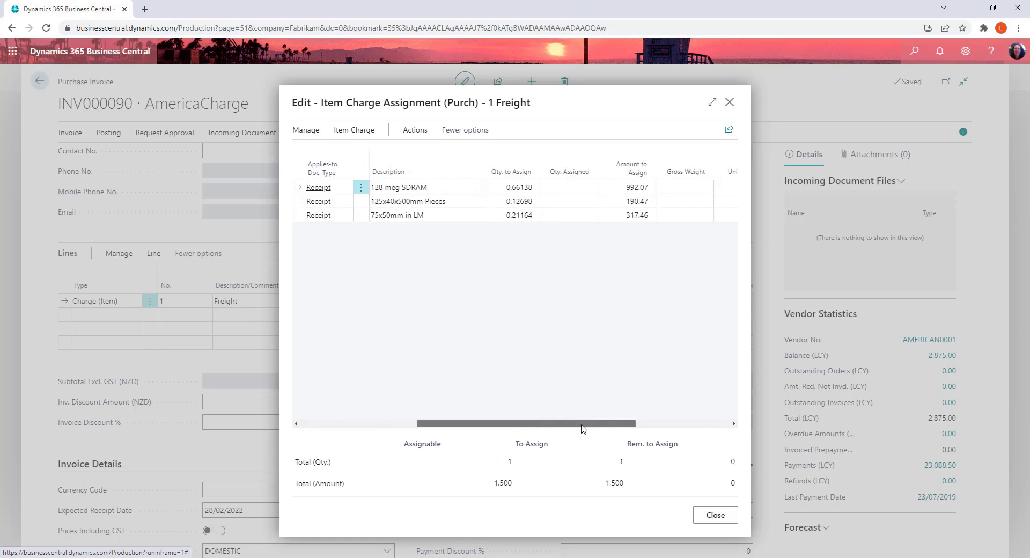
click(713, 514)
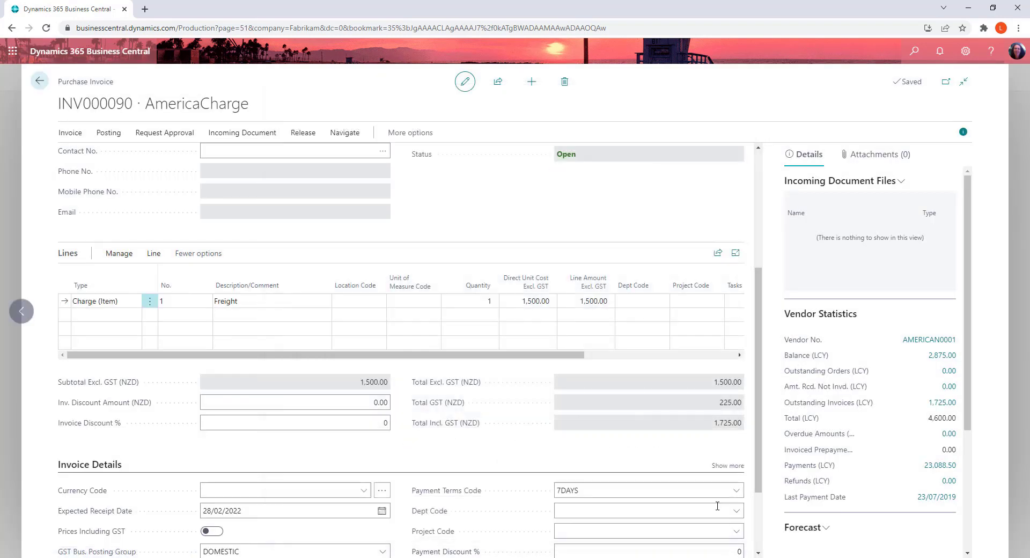
Step: Post the AmericaCharge purchase invoice
click(108, 133)
click(58, 154)
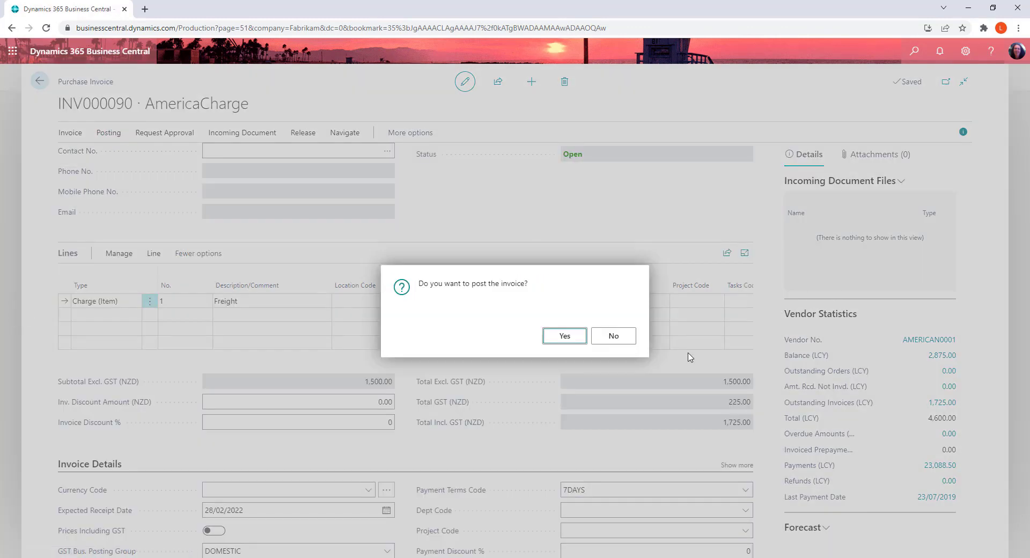
click(565, 335)
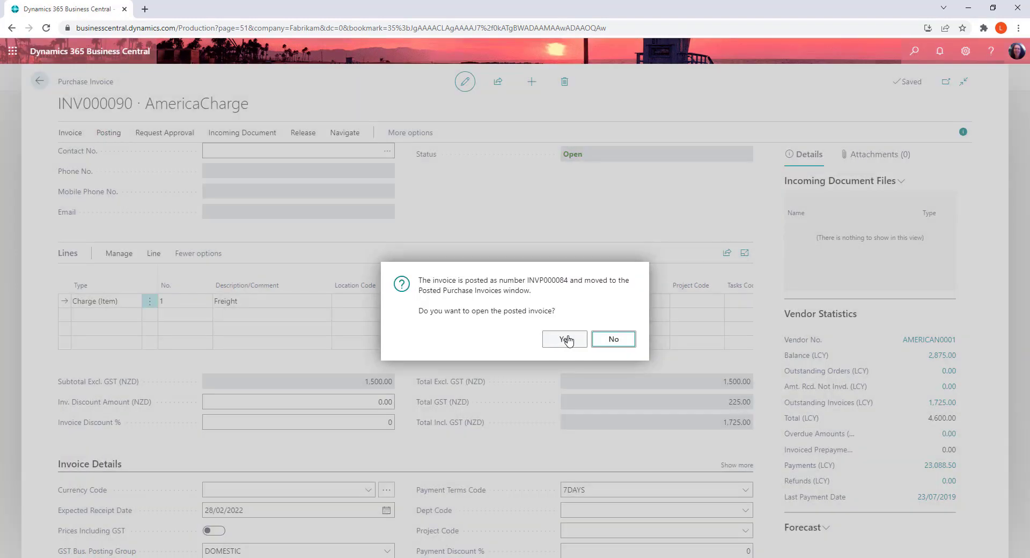
Step: Decline opening the posted invoice, search for "item led ent" and open the Item Ledger Entries
click(613, 339)
click(916, 61)
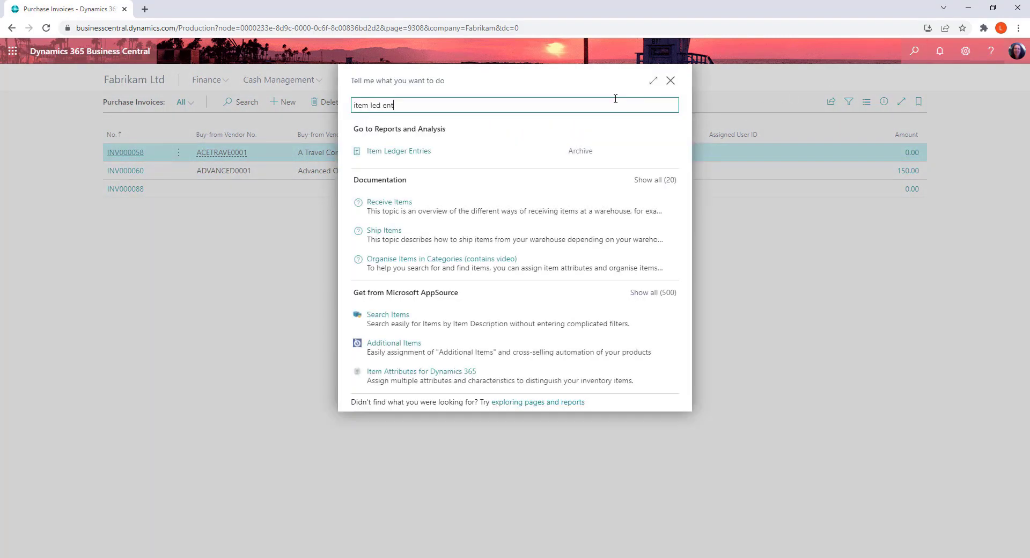
click(374, 153)
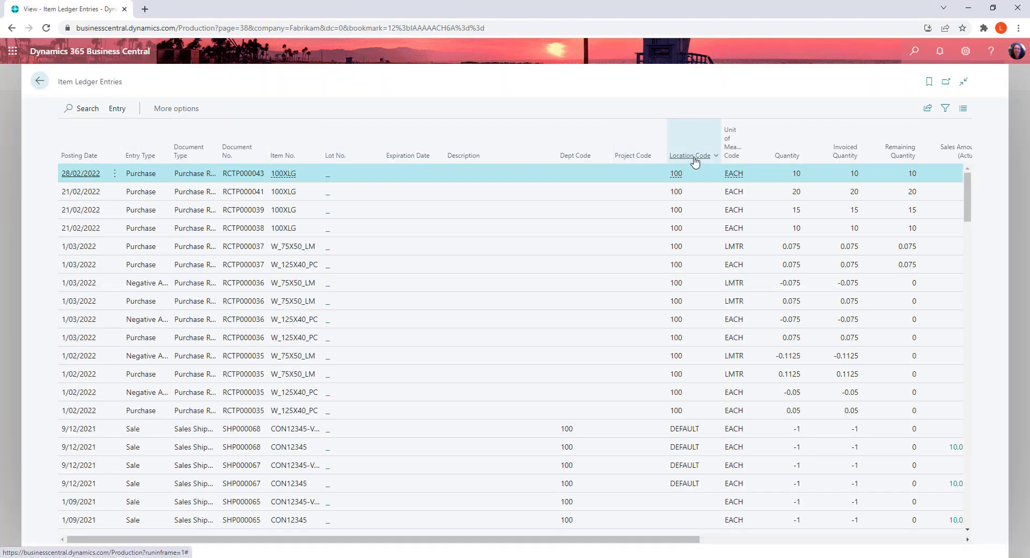
Step: Search the ledger entries for 128 and examine the Freight value entry from INVP000084 behind the actual cost amount of receipt RCTP000012
click(82, 110)
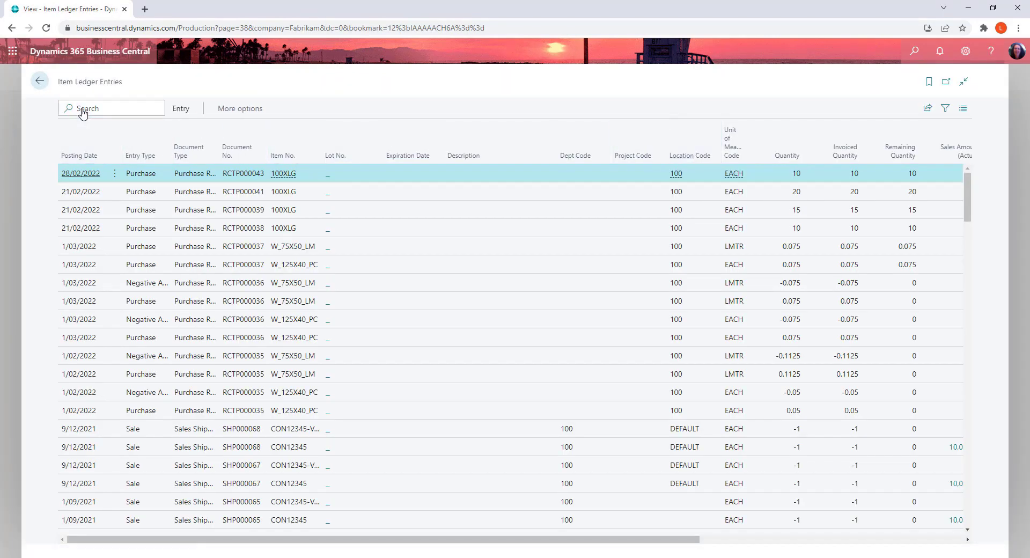
text(128)
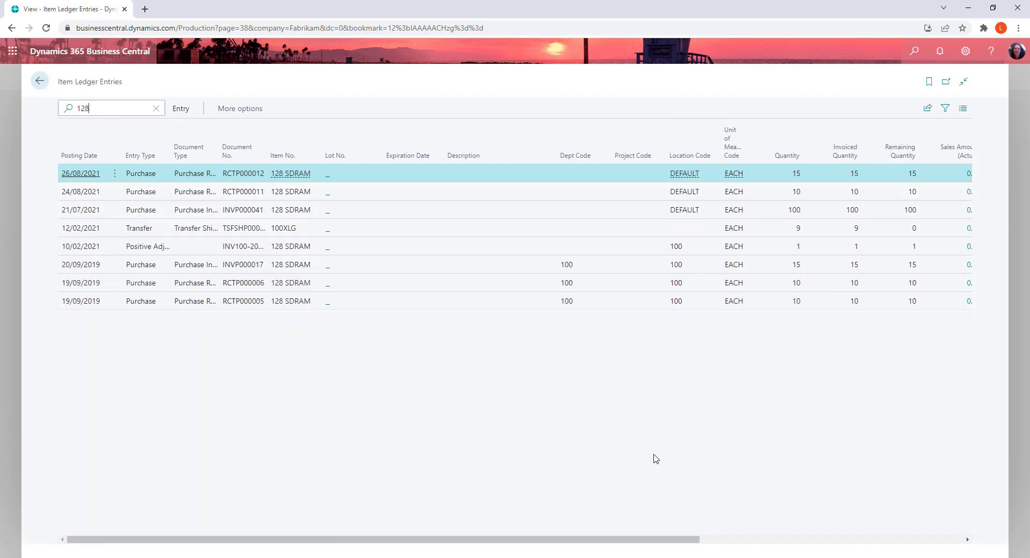
drag(604, 540, 819, 556)
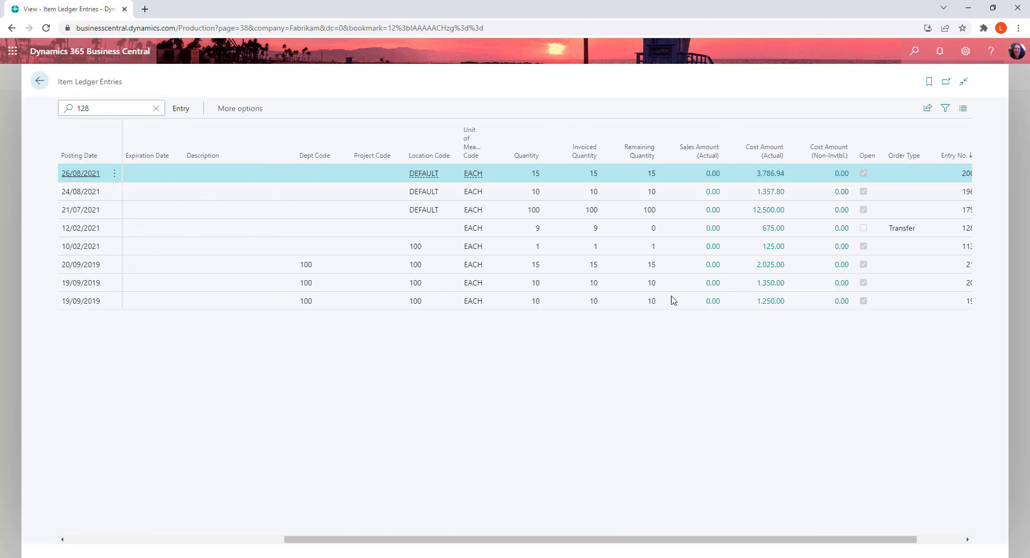
click(774, 174)
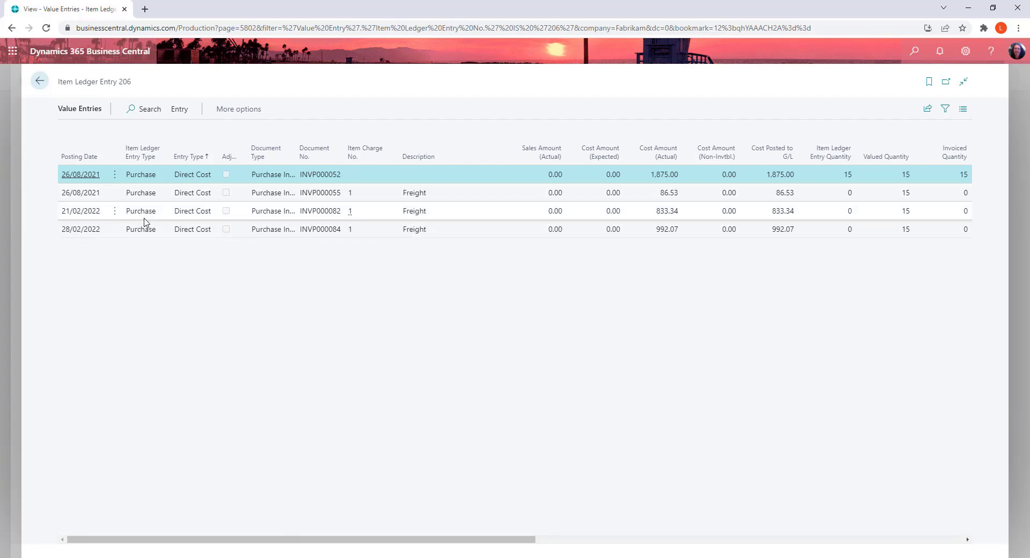
click(469, 231)
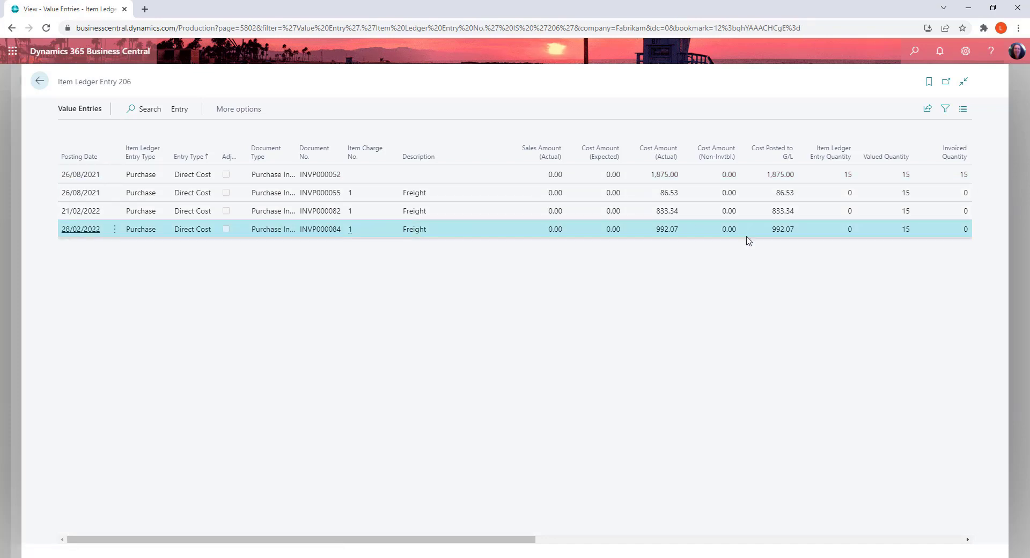